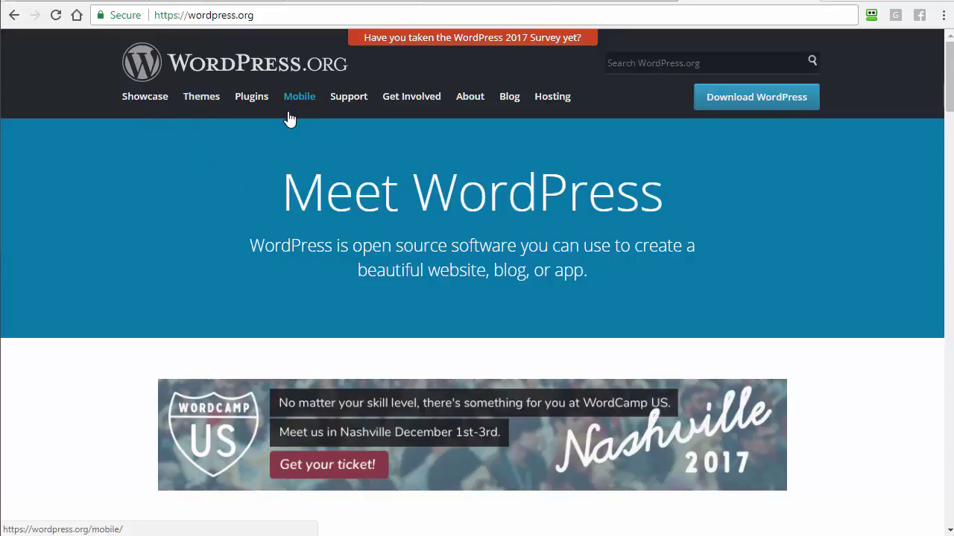
Open the WordPress installation form through Softaculous in the hosting control panel
mouse_move(346, 106)
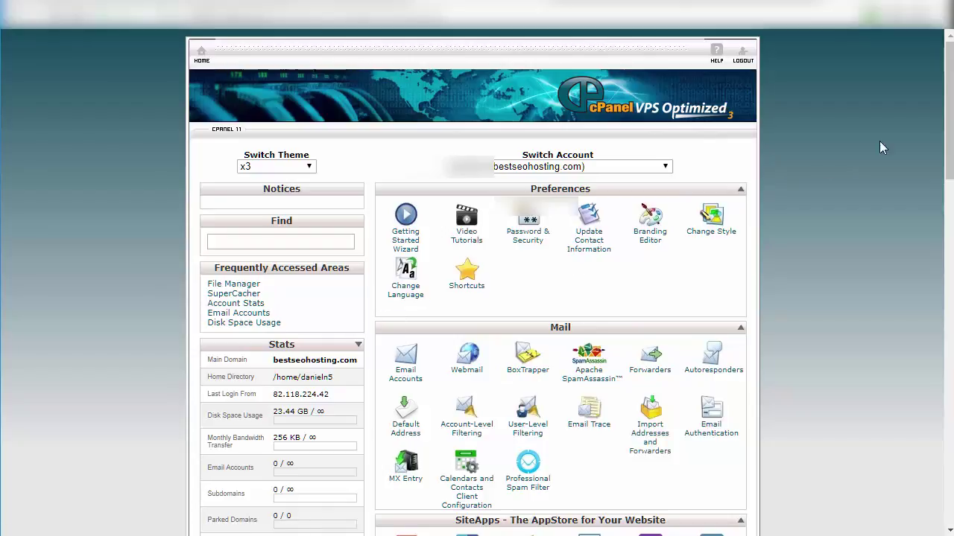
left_click_drag(948, 130, 949, 432)
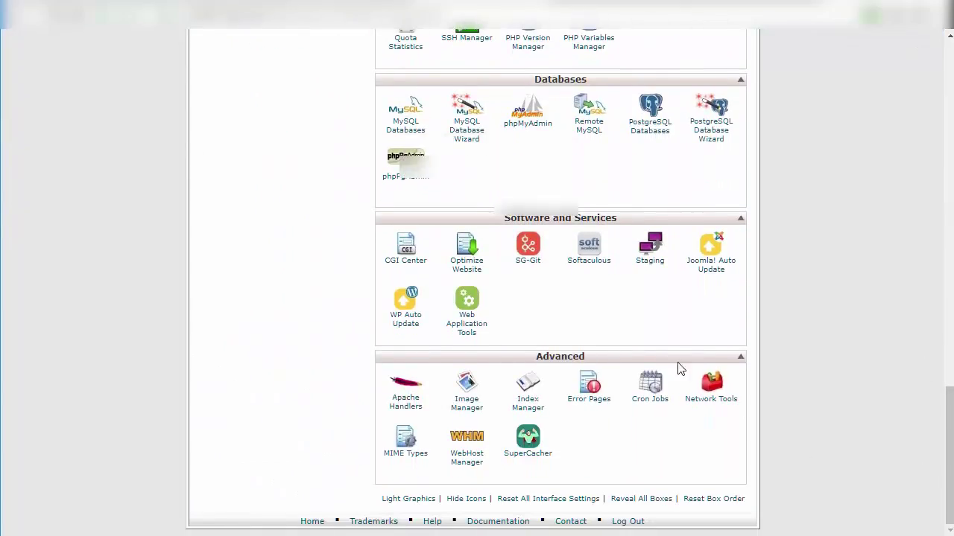
left_click(596, 260)
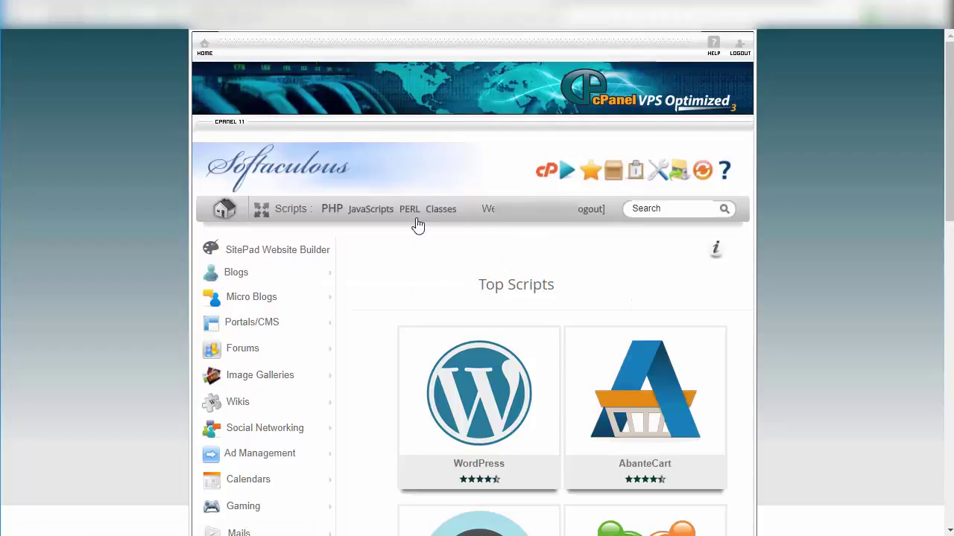
mouse_move(454, 357)
left_click(423, 438)
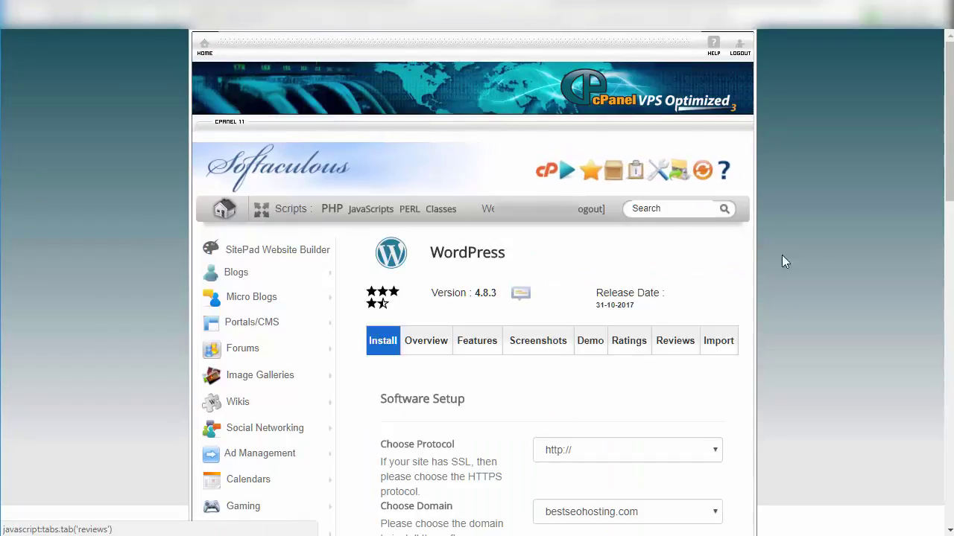
left_click_drag(948, 105, 946, 209)
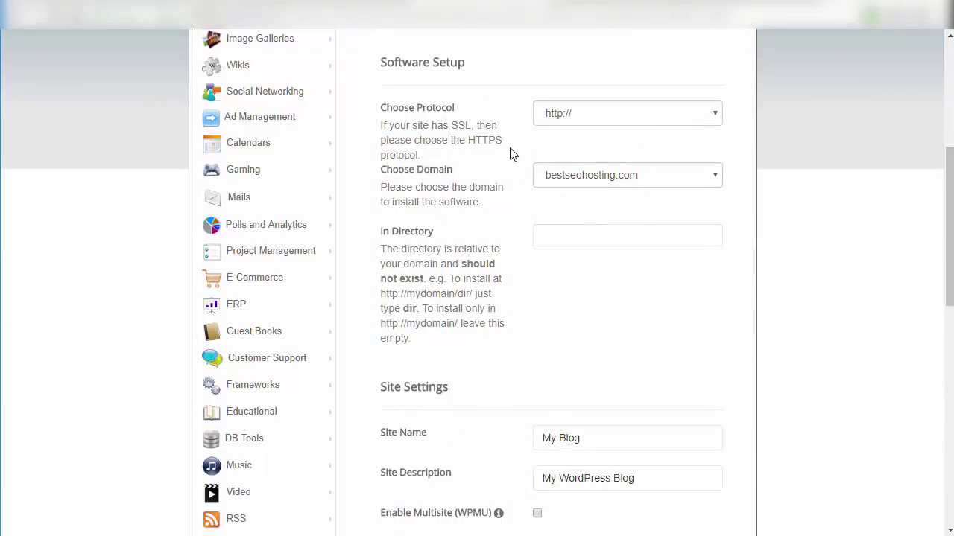
left_click(544, 118)
left_click(561, 158)
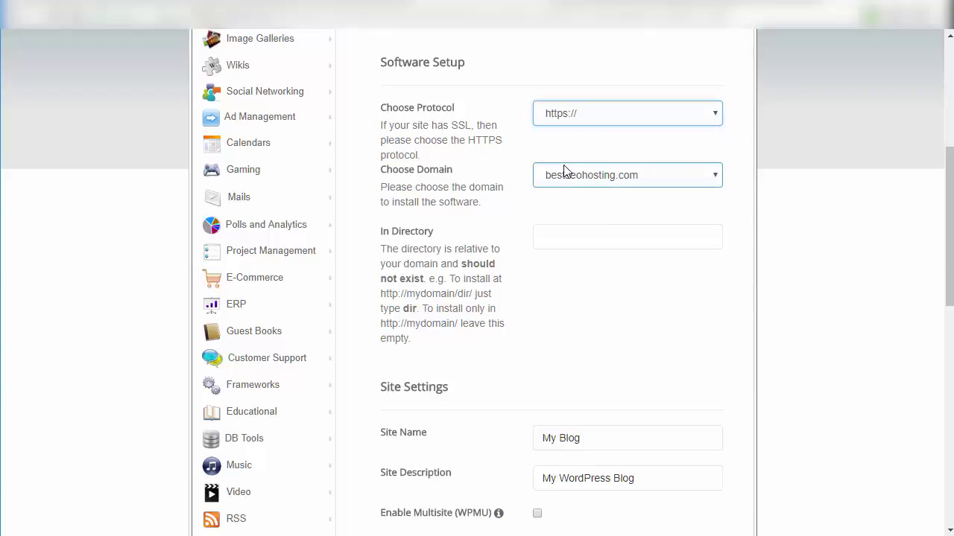
left_click(585, 119)
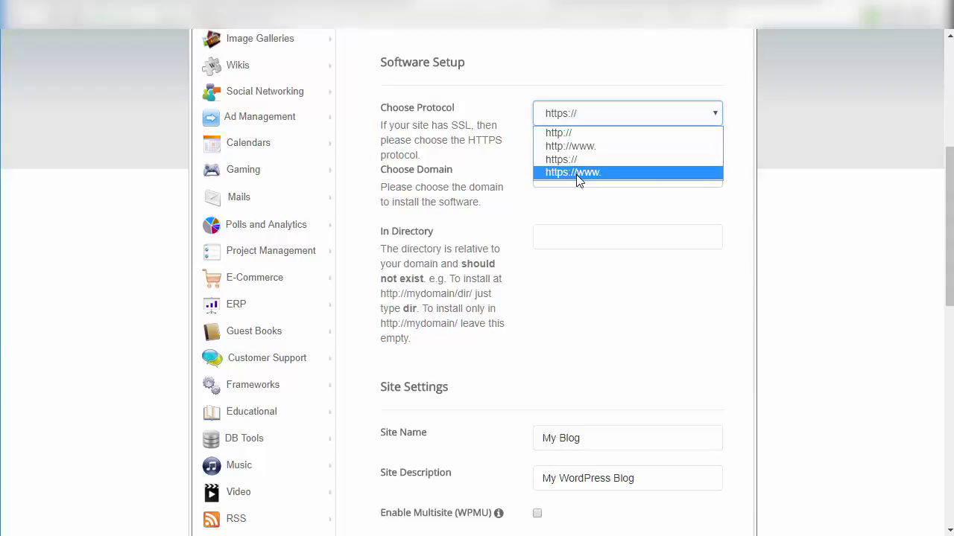
left_click(576, 135)
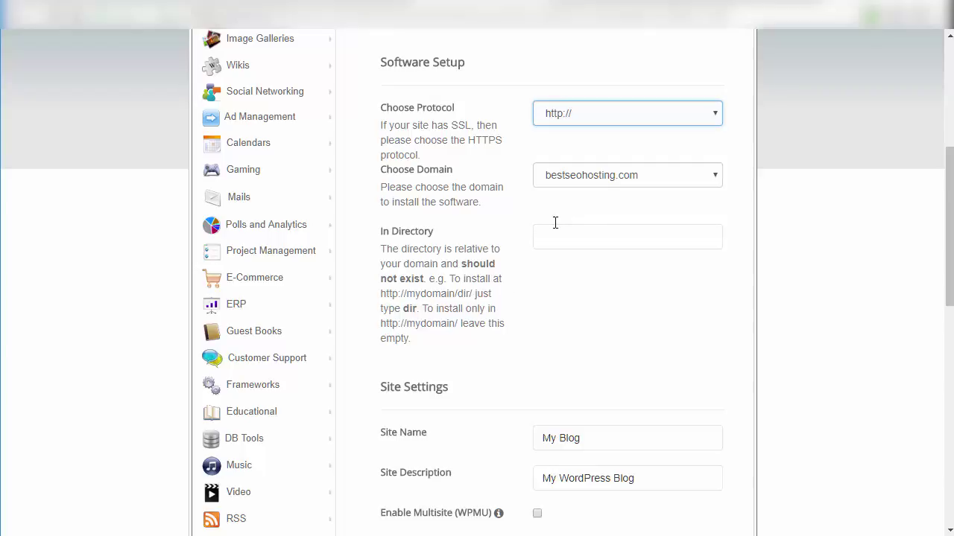
Review the site name and description and the admin username, password and email fields of the installation form
scroll(936, 180, "down", 3)
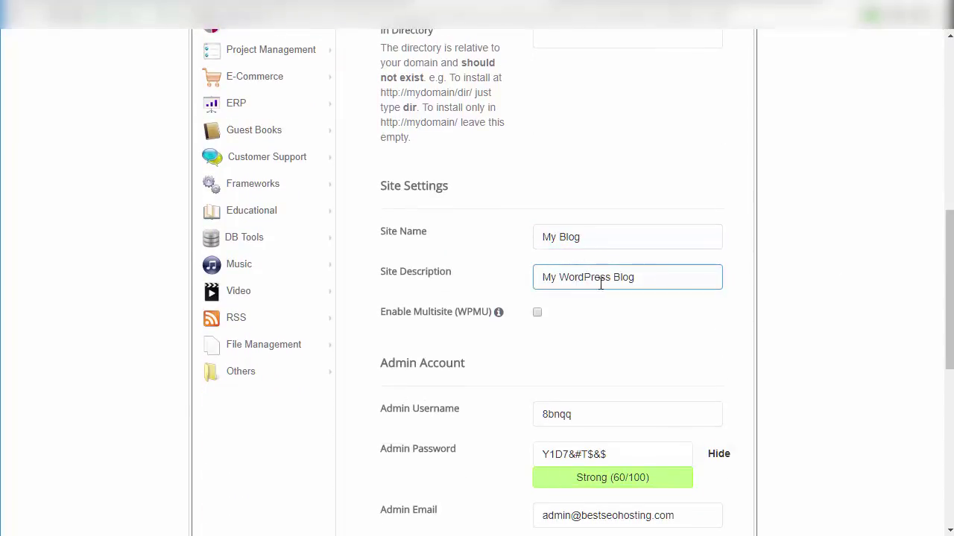
left_click_drag(950, 226, 947, 292)
left_click(657, 200)
left_click(448, 204)
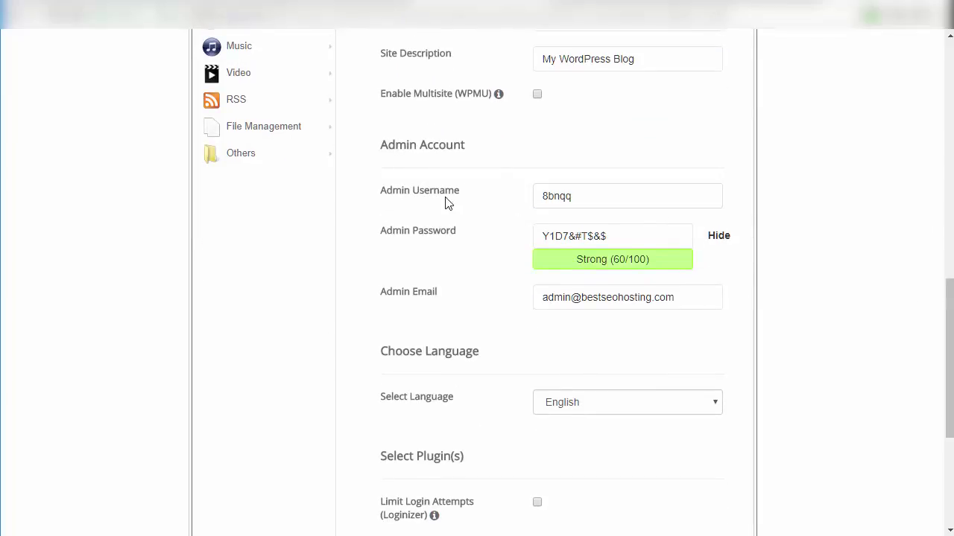
left_click(542, 195)
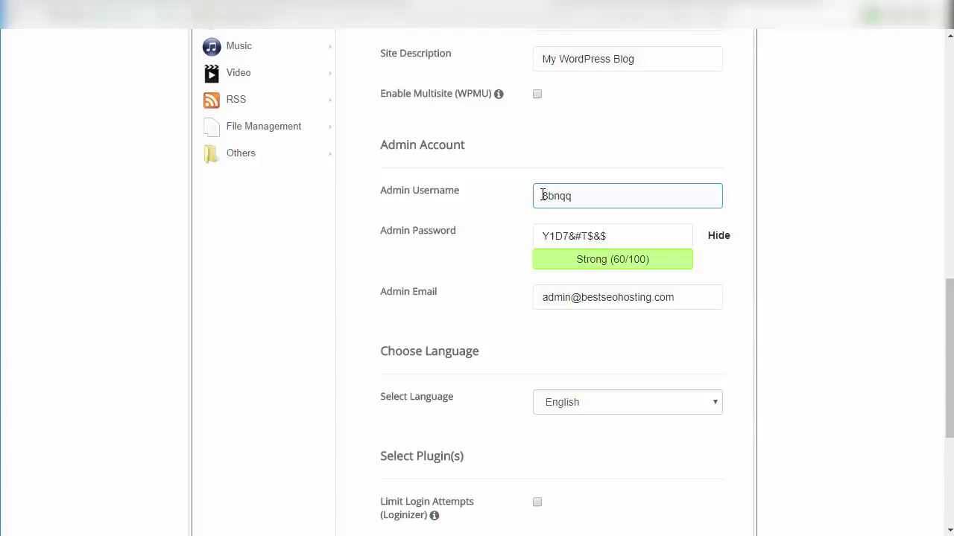
left_click(563, 236)
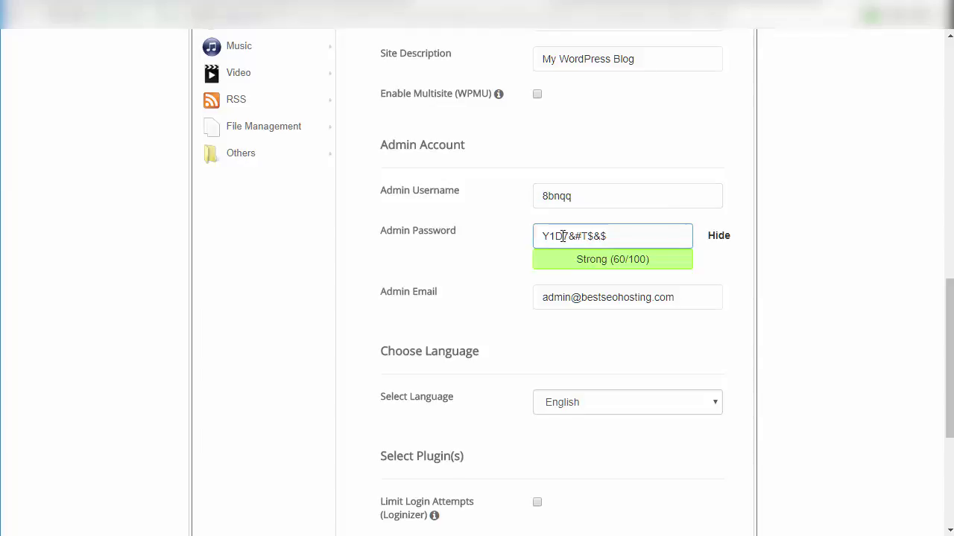
left_click(600, 298)
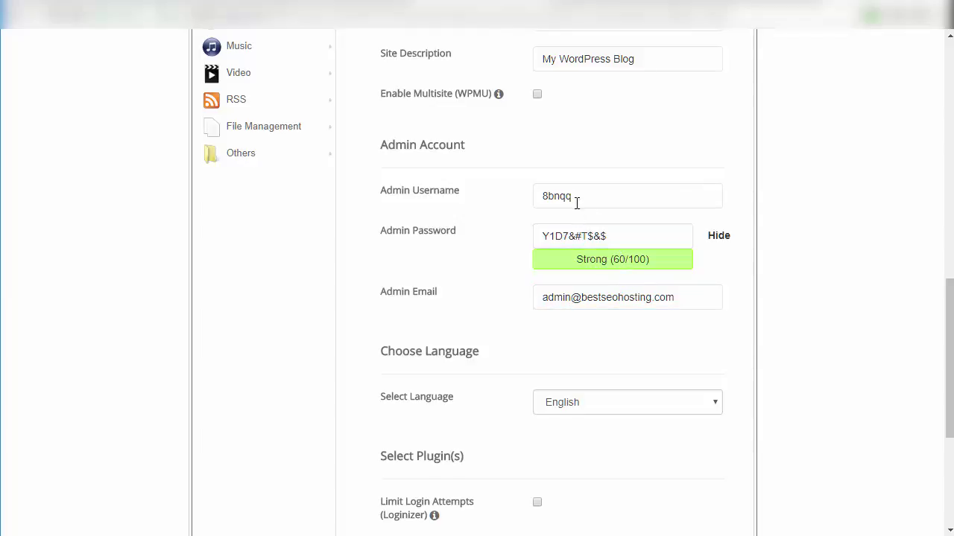
Copy the admin username and the admin password from the form onto separate lines of a sticky note
left_click_drag(585, 200, 522, 205)
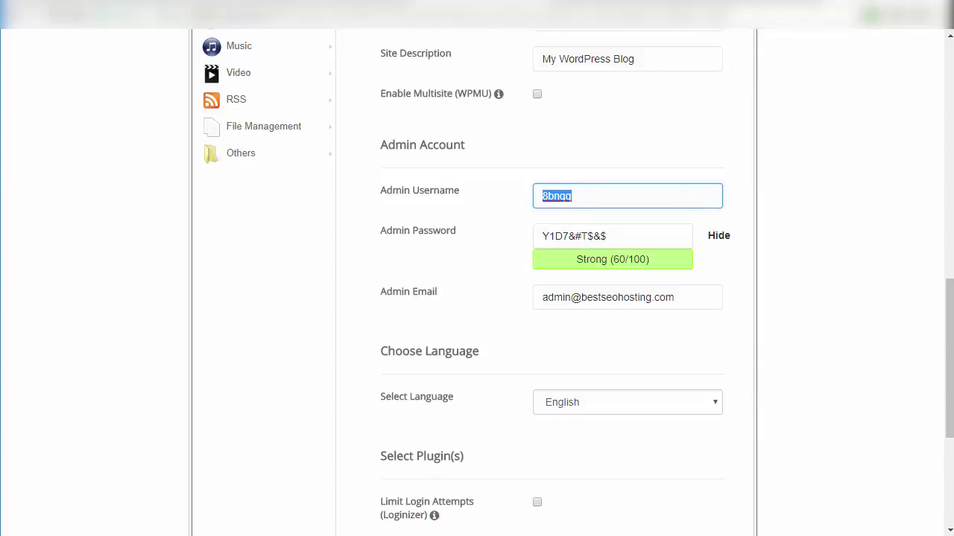
key("ctrl+c")
key("ctrl+v")
left_click(594, 301)
left_click_drag(636, 236, 500, 240)
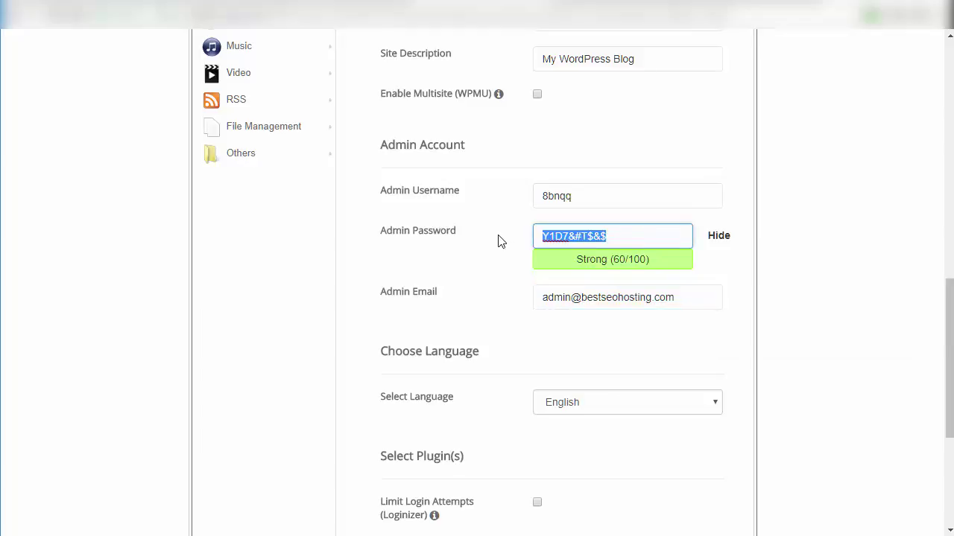
key("alt+Tab")
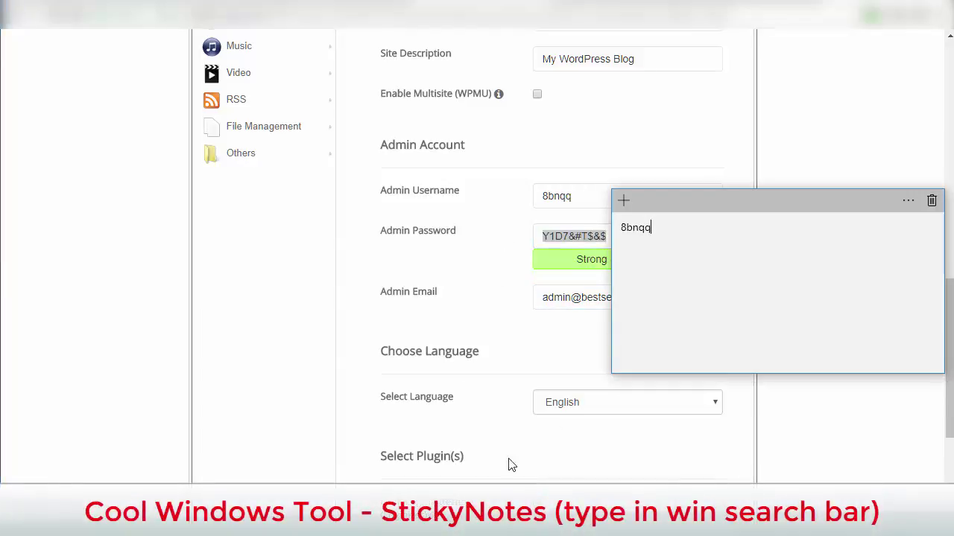
key("Return")
key("ctrl+v")
left_click(463, 251)
left_click(574, 237)
left_click(567, 198)
left_click(473, 197)
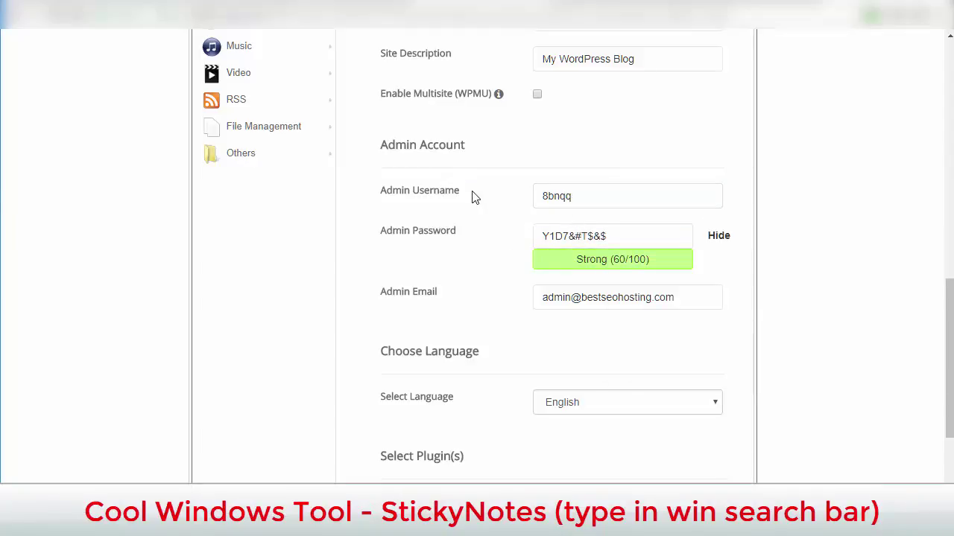
left_click(590, 190)
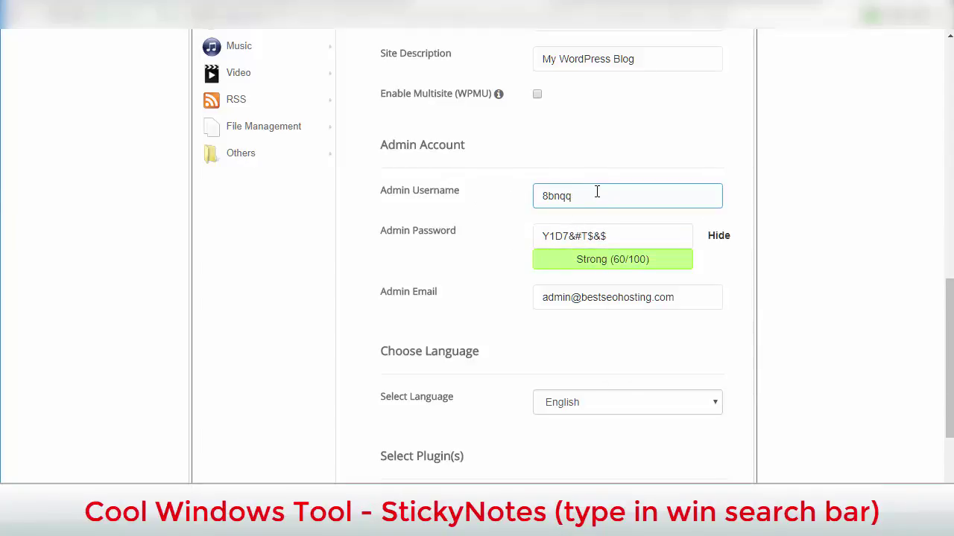
left_click(658, 153)
left_click(603, 197)
left_click(661, 172)
Expand the advanced options to check the database name and table prefix, and install WordPress with the default settings
left_click_drag(948, 301, 933, 394)
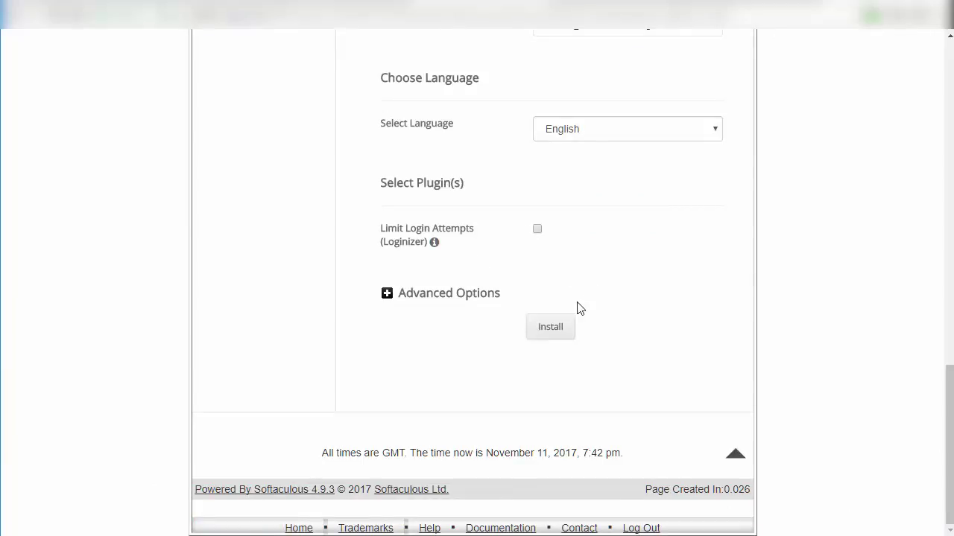
left_click(450, 297)
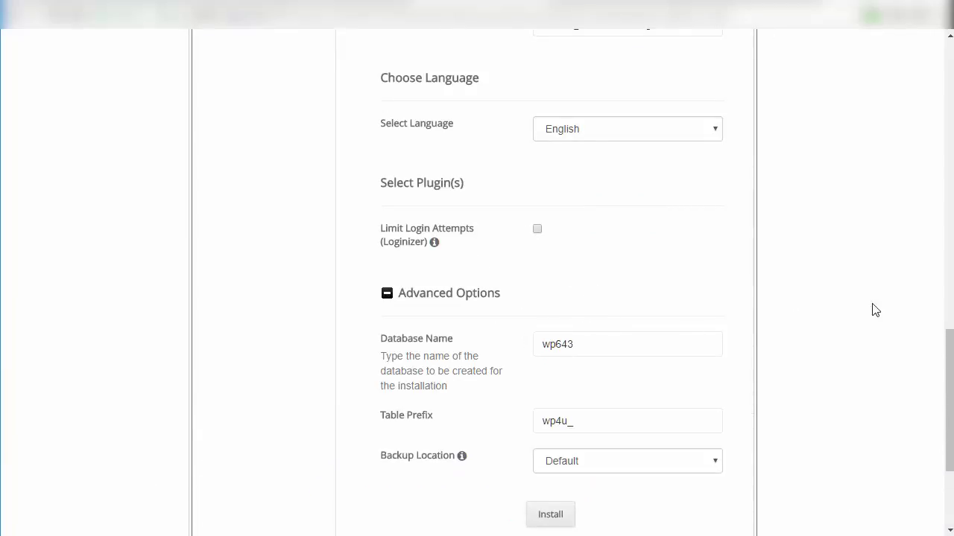
left_click_drag(947, 337, 947, 388)
left_click(596, 250)
left_click(416, 186)
left_click(613, 174)
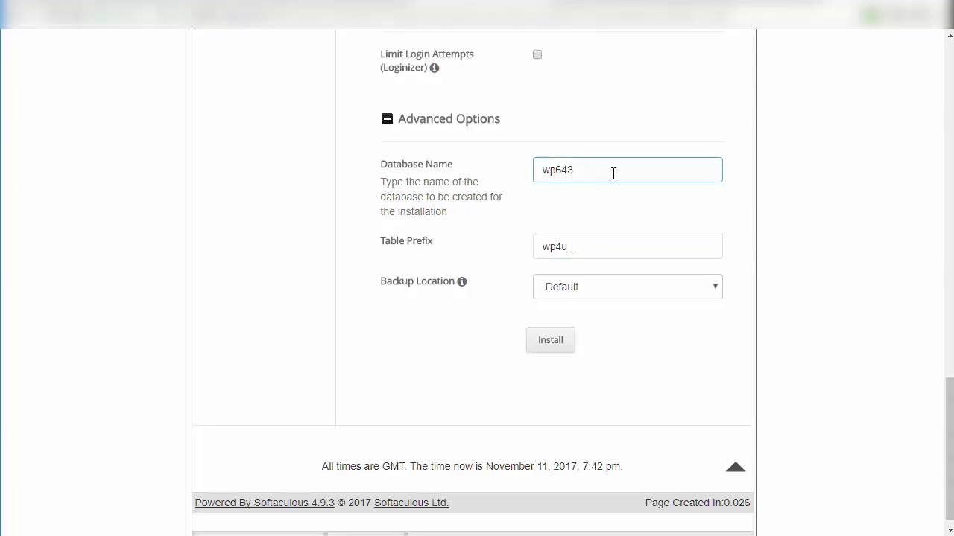
left_click(506, 238)
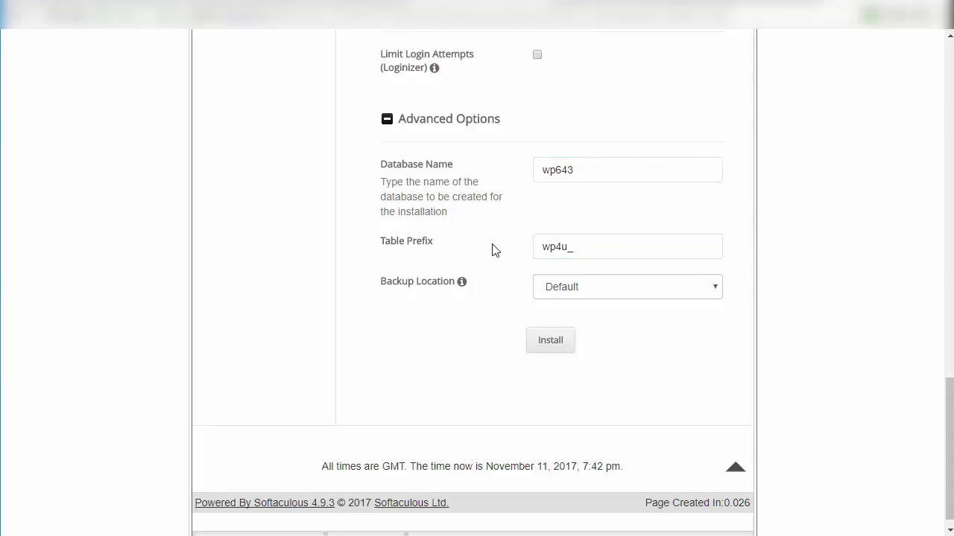
left_click(550, 340)
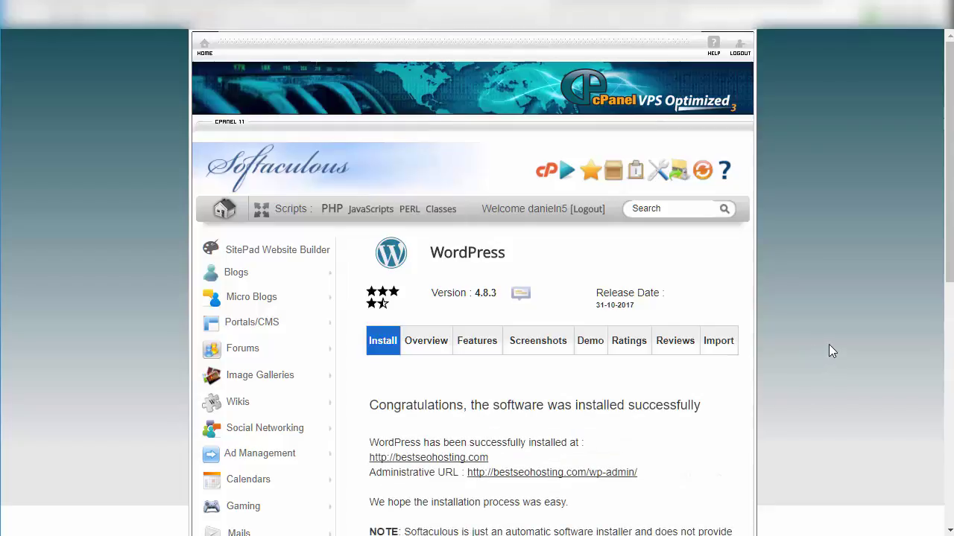
Copy the installation notice with the site address and administrative URL into the sticky note, one blank line below the login details
left_click_drag(949, 246, 950, 380)
left_click_drag(637, 218, 367, 187)
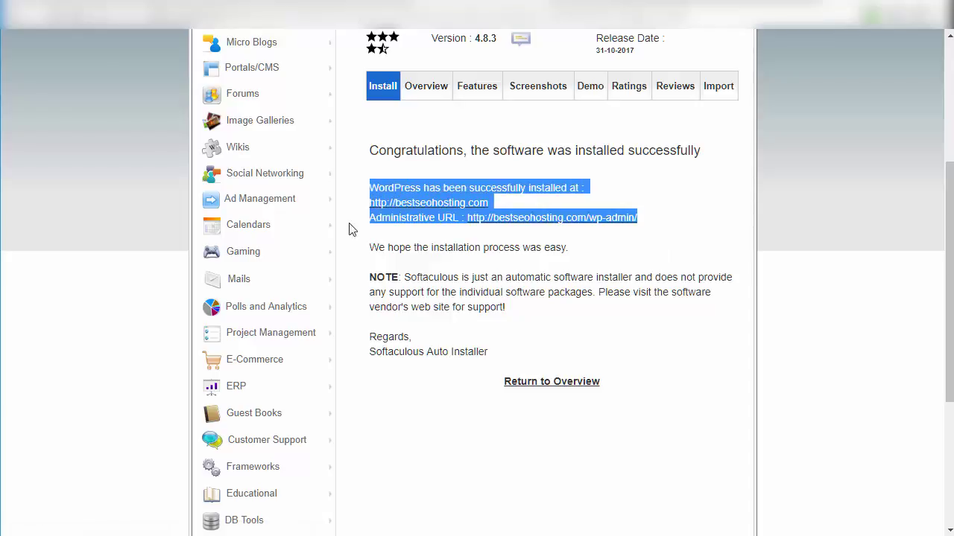
key("alt+Tab")
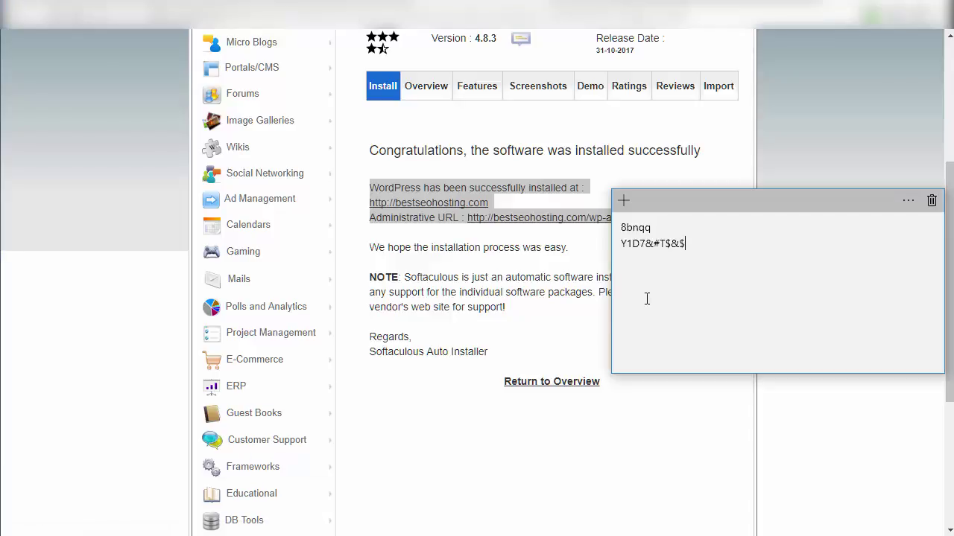
key("Return")
key("Return")
key("ctrl+v")
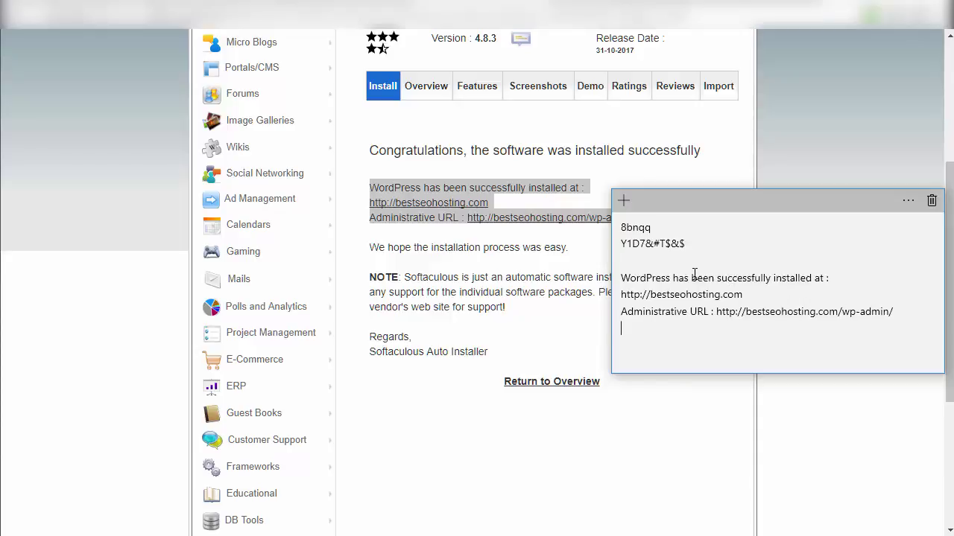
left_click(585, 260)
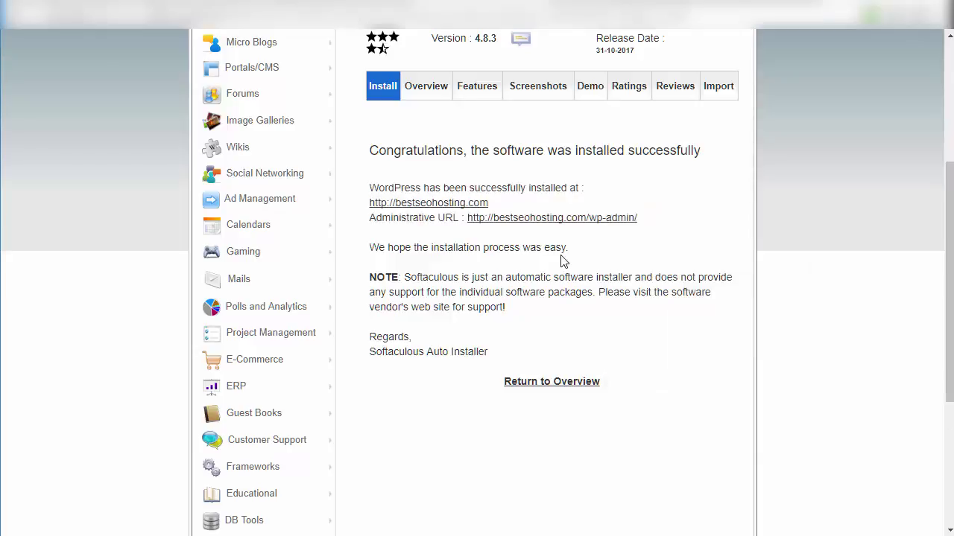
Open the new site's administrative URL, and look through its public front page at bestseohosting.com
left_click(579, 226)
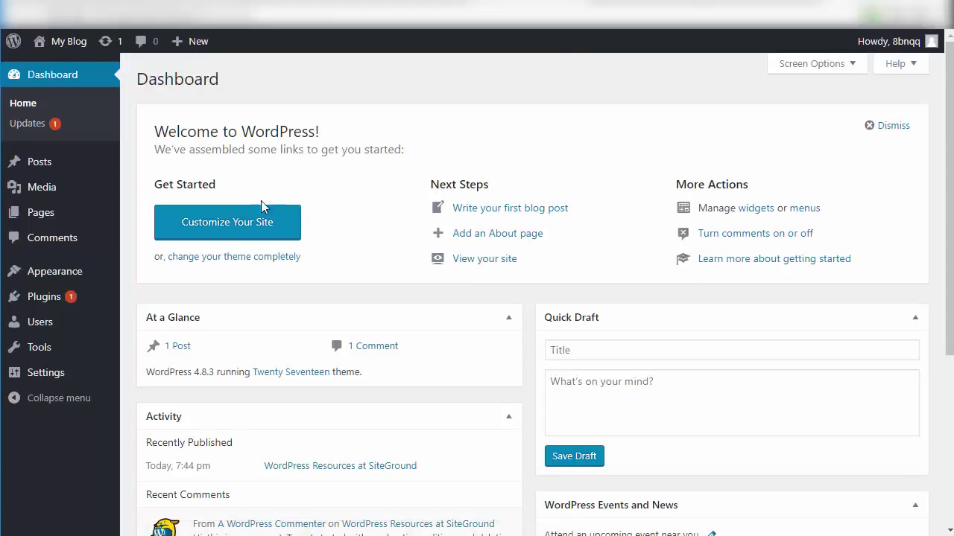
mouse_move(117, 186)
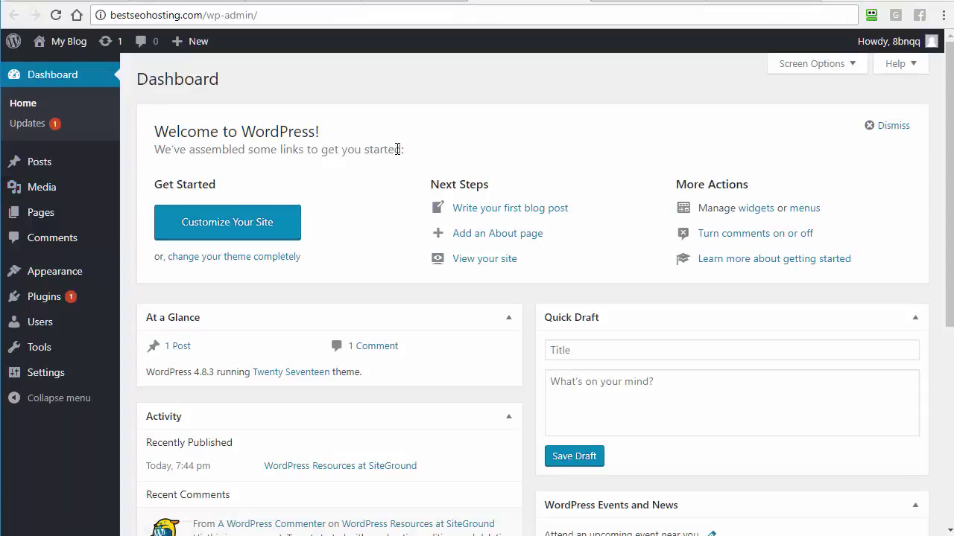
left_click(620, 2)
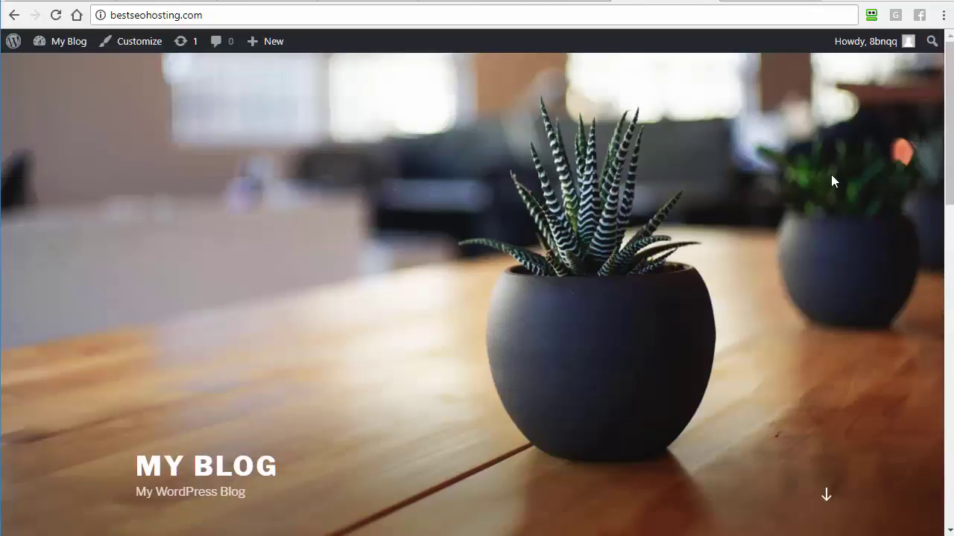
left_click_drag(947, 103, 931, 272)
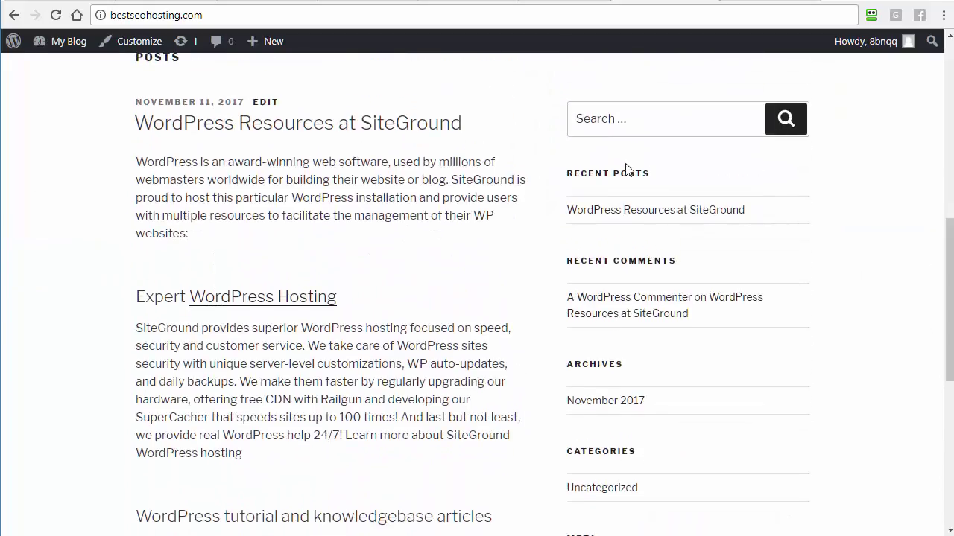
left_click_drag(949, 228, 906, 45)
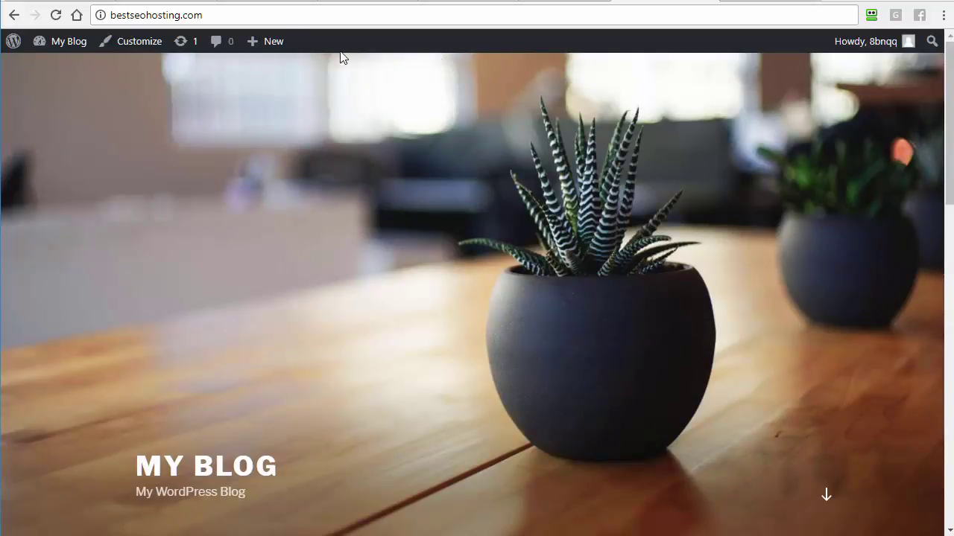
Return to the site's dashboard and open the page for adding new themes
mouse_move(73, 46)
left_click(74, 67)
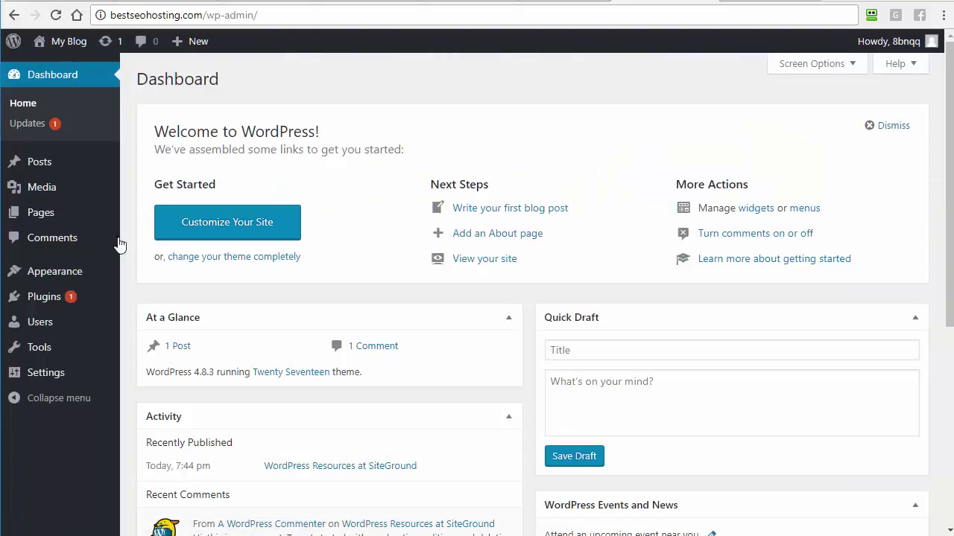
left_click(80, 272)
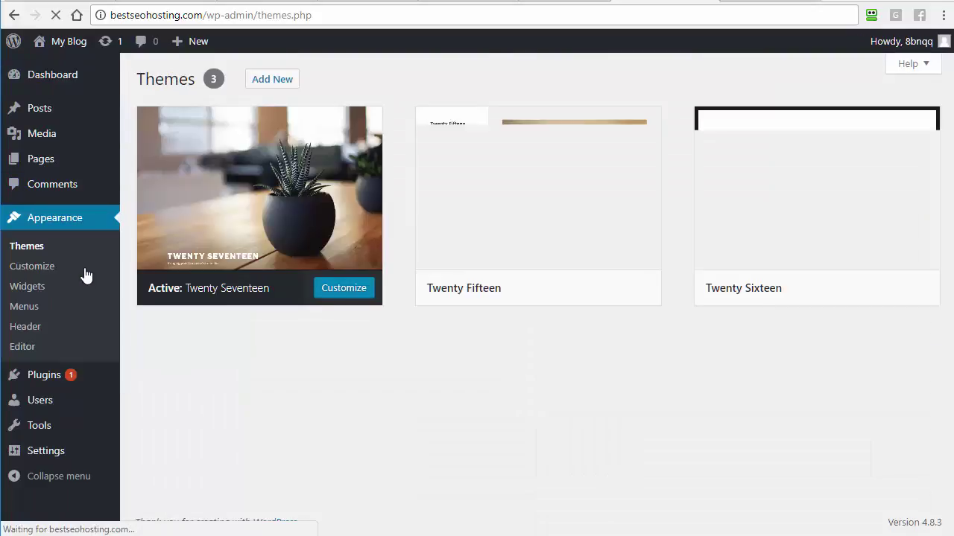
left_click(284, 74)
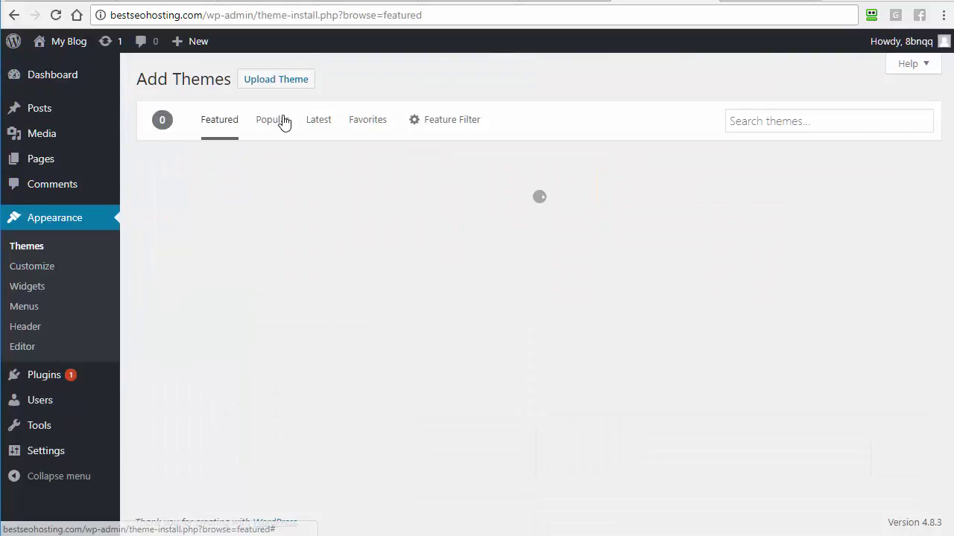
Upload the theme file socrates-v5.zip from the Downloads folder, install it and activate it on the site
left_click(280, 82)
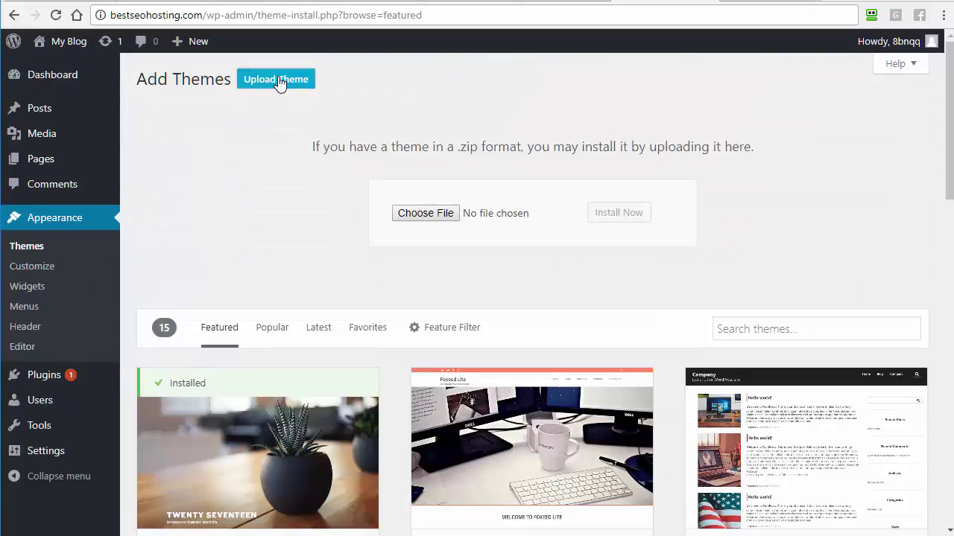
left_click(403, 212)
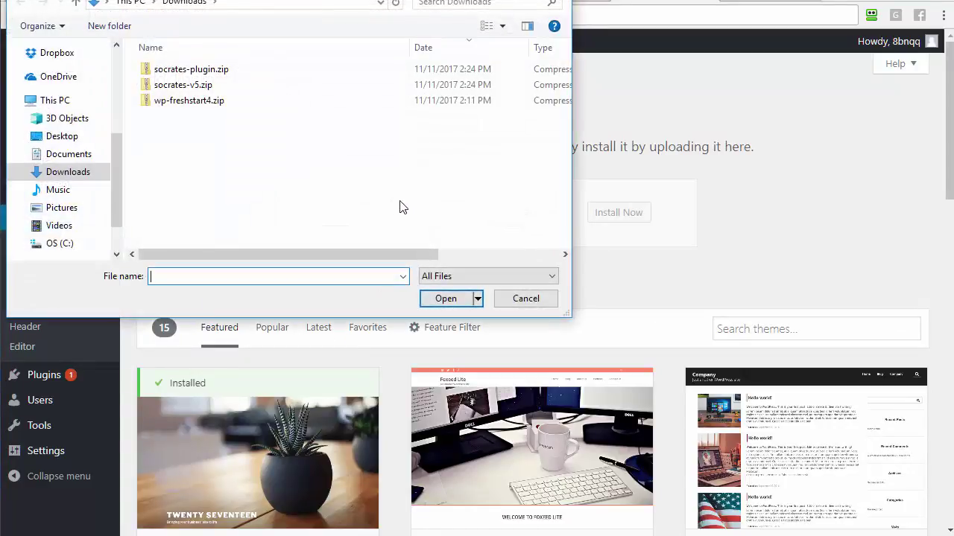
double_click(159, 90)
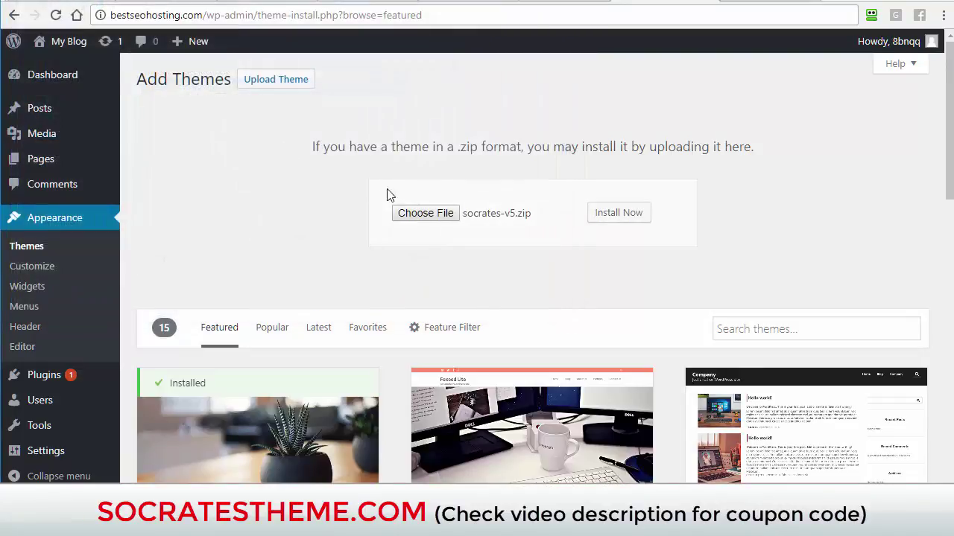
left_click(600, 216)
left_click(215, 181)
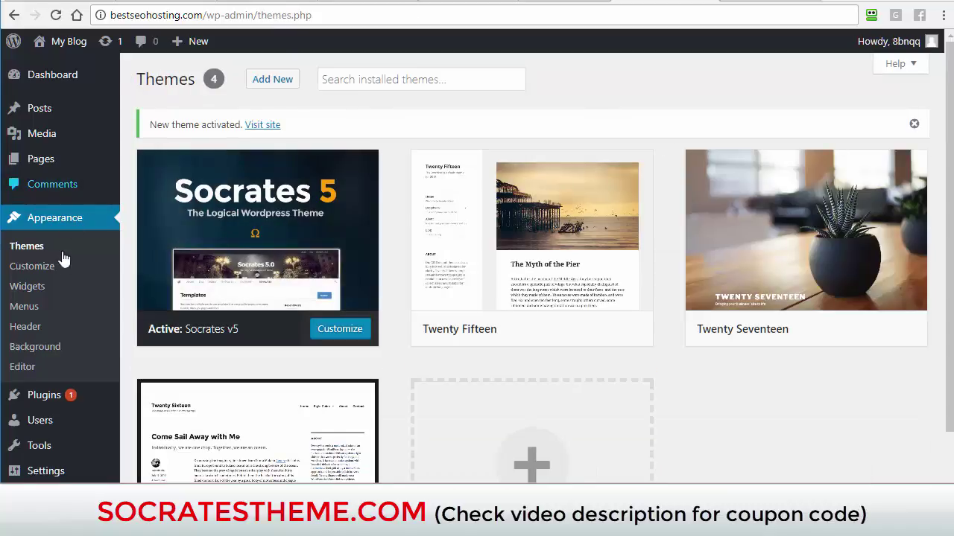
Install and activate the plugin from socrates-plugin.zip in the Downloads folder, and update the Akismet Anti-Spam plugin
left_click(60, 402)
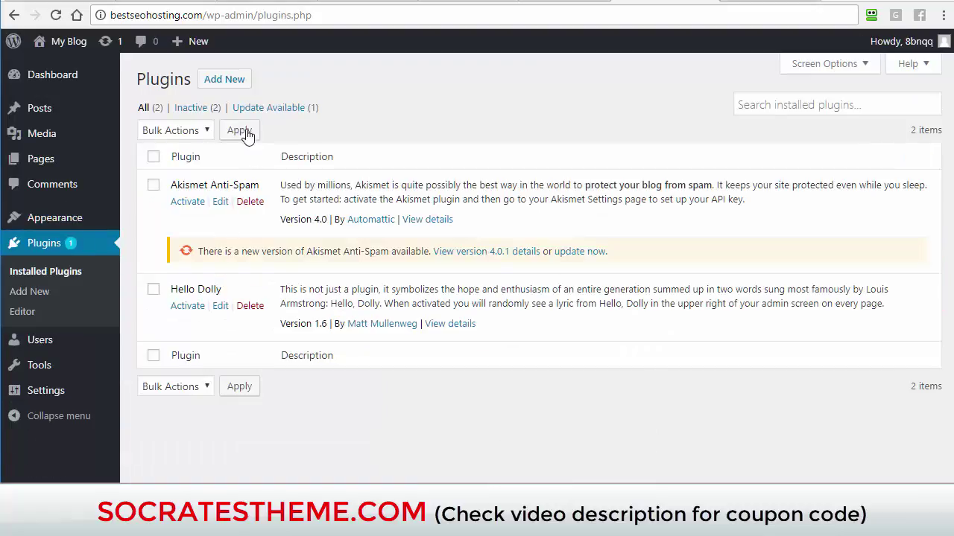
left_click(228, 79)
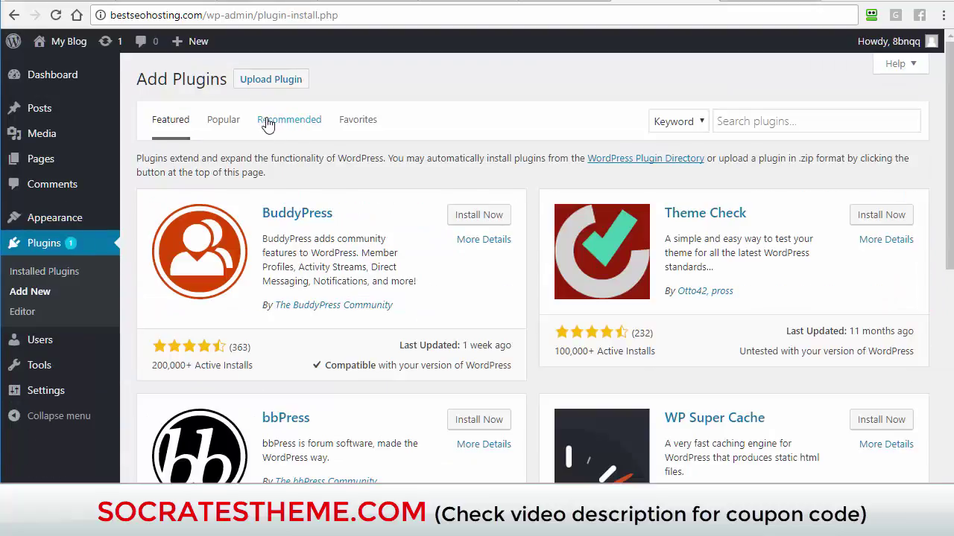
left_click(271, 79)
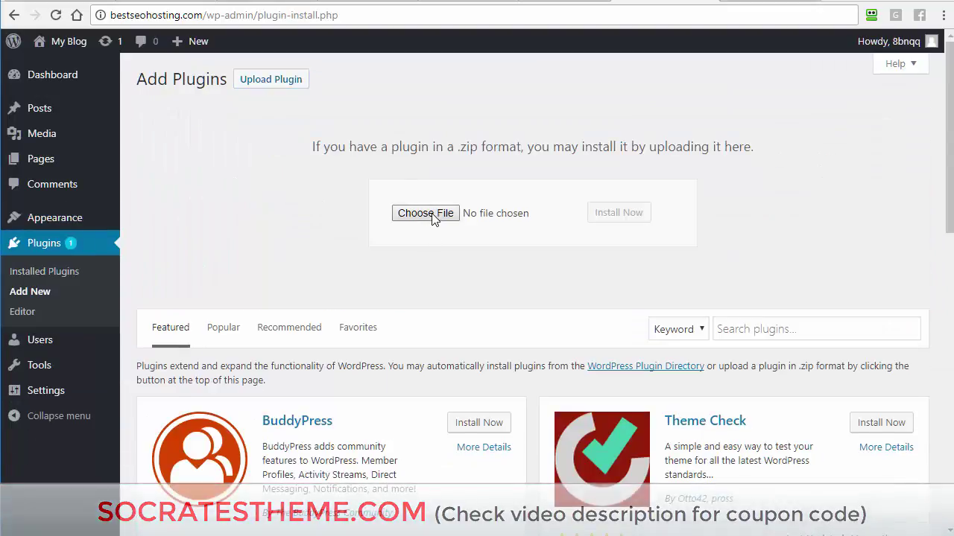
left_click(425, 213)
left_click(200, 71)
double_click(201, 75)
left_click(620, 216)
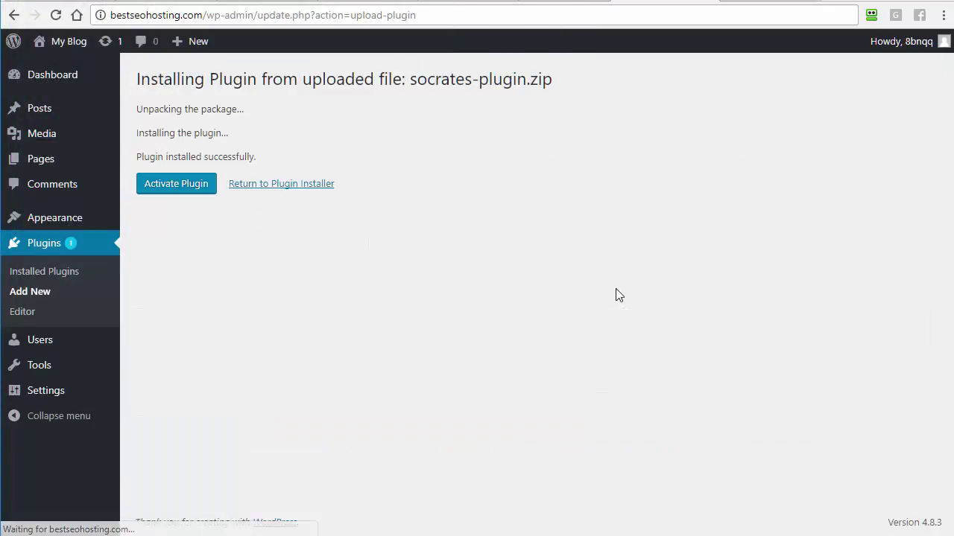
left_click(210, 199)
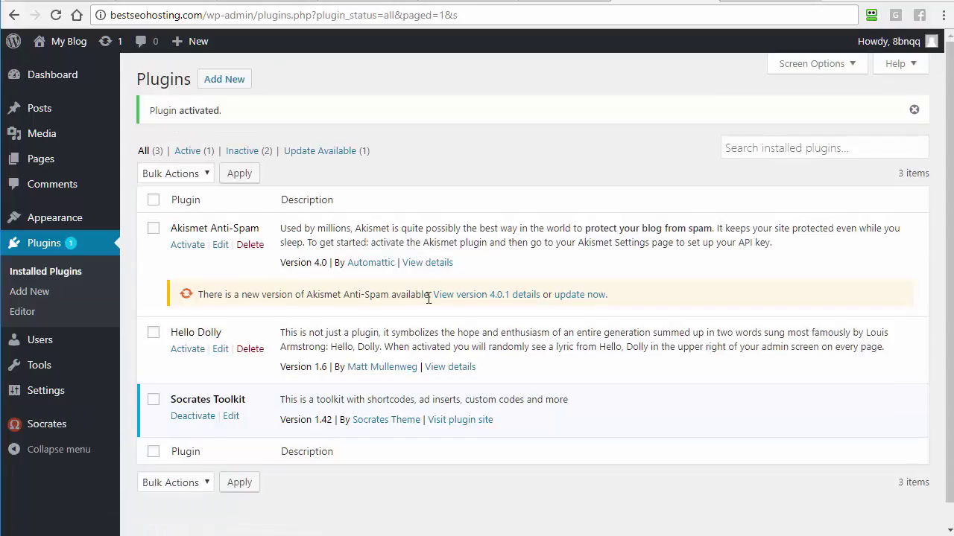
left_click(574, 296)
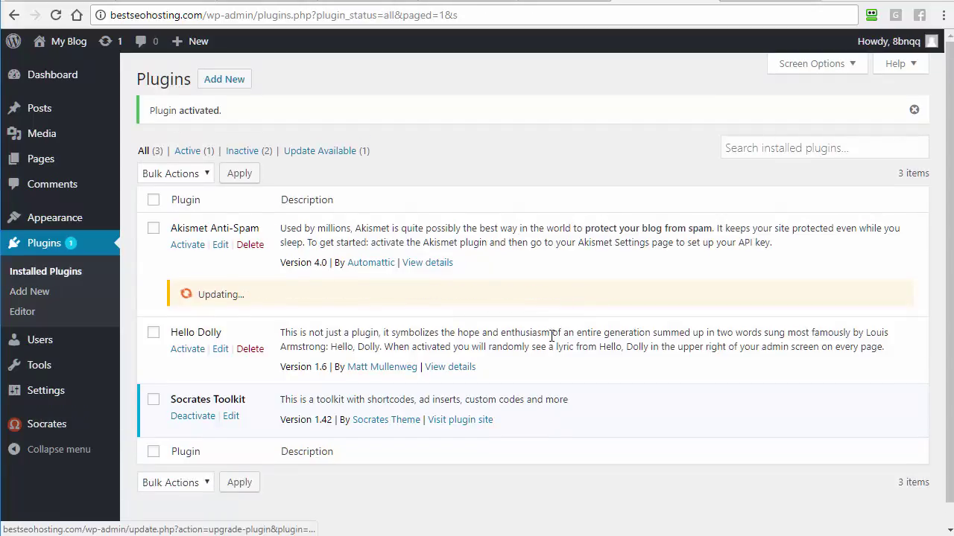
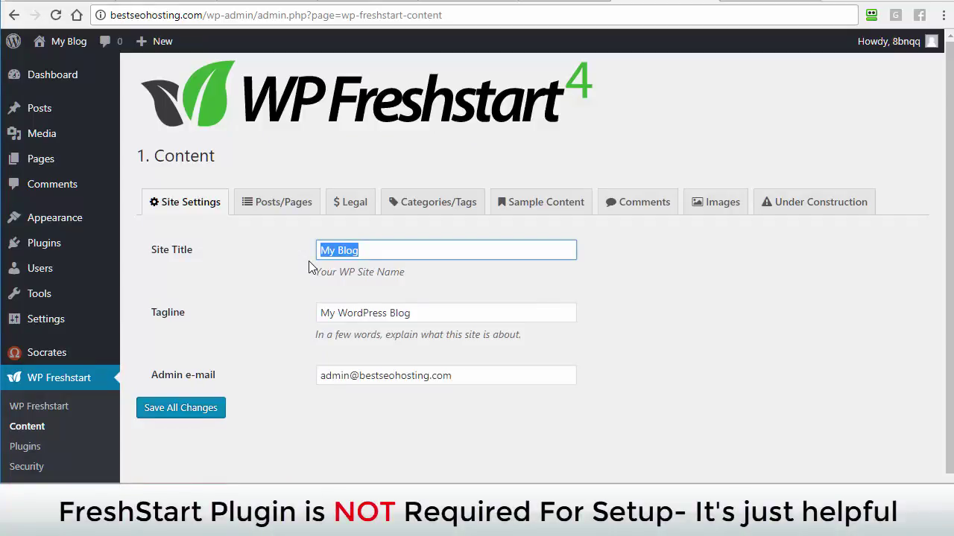
Set the site title to "Best SEO Hosting.com" and the tagline to "Your source for hosting" in WP Freshstart, and save
type("Best SEOHosting")
key("BackSpace")
key("BackSpace")
key("BackSpace")
key("BackSpace")
key("BackSpace")
key("BackSpace")
key("BackSpace")
type("Hosting.com")
key("Tab")
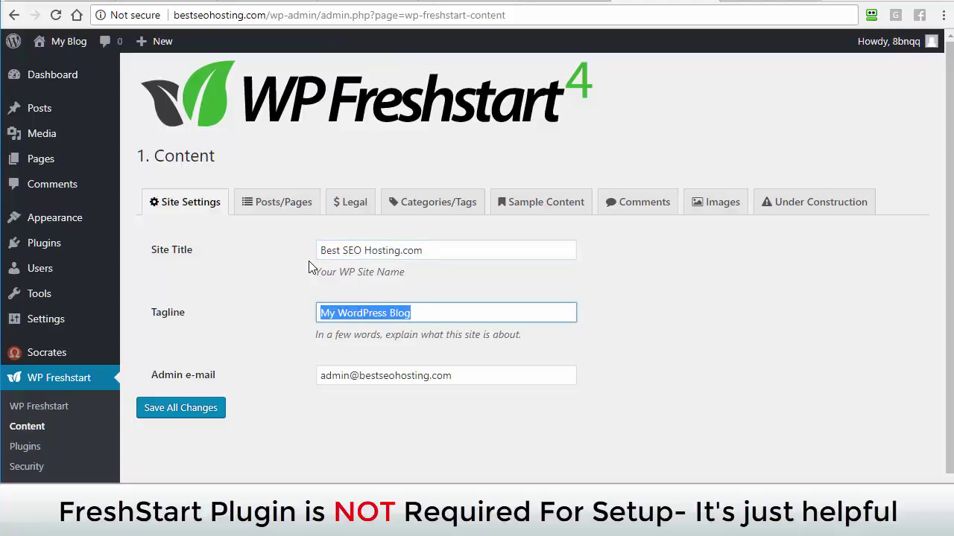
type("Your source for hosting")
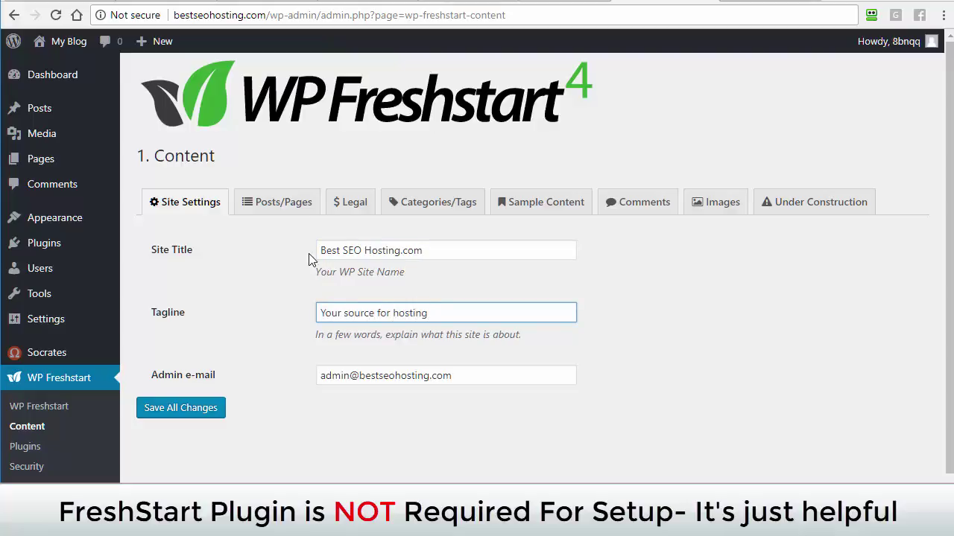
left_click(201, 414)
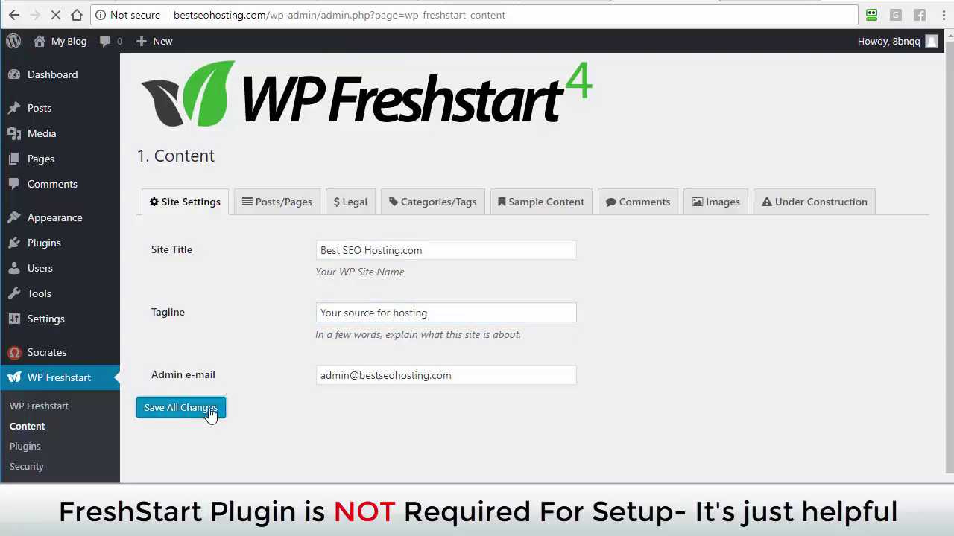
Set WP Freshstart to delete all posts and pages and to create About Us and Contact Us pages, and save
left_click(298, 253)
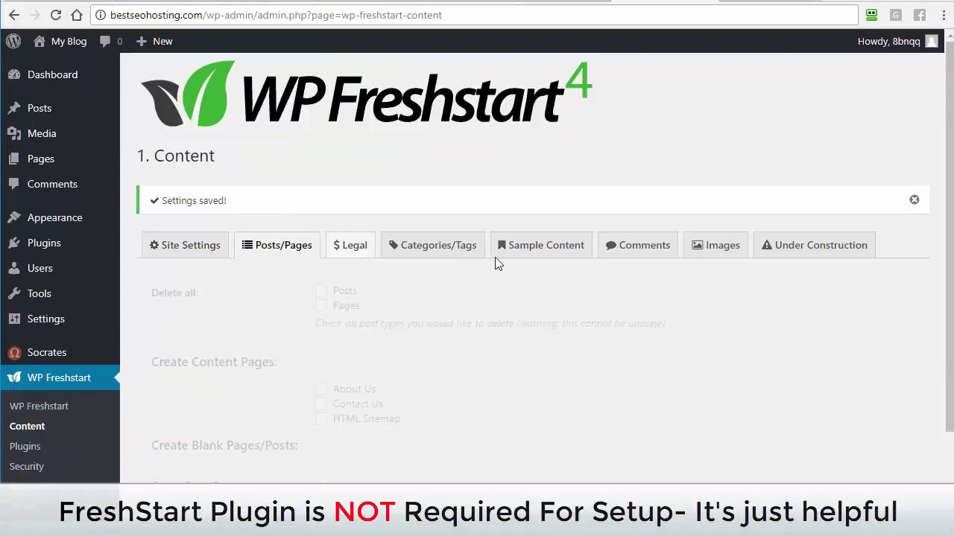
left_click(322, 291)
left_click(322, 306)
scroll(932, 351, "down", 2)
scroll(932, 350, "down", 1)
triple_click(322, 302)
left_click(322, 288)
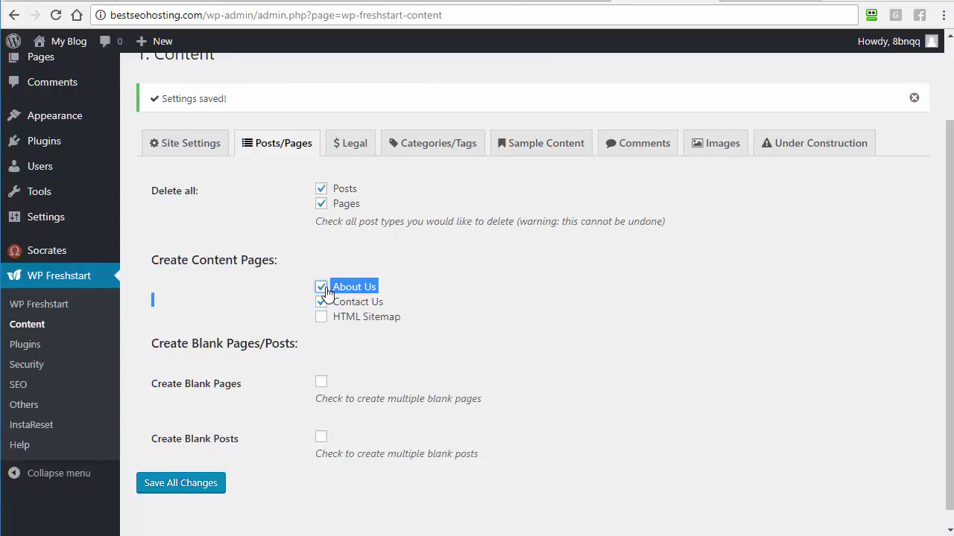
left_click(285, 352)
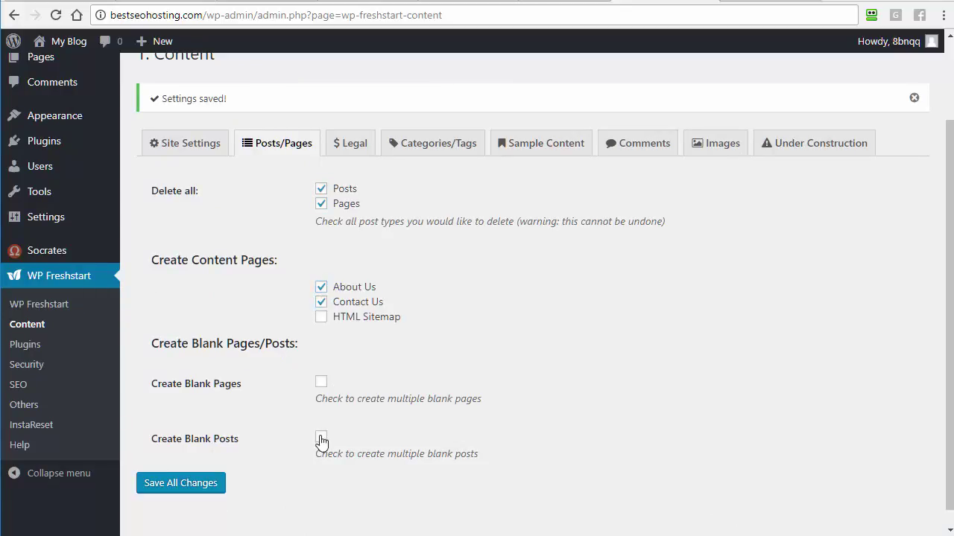
left_click(213, 484)
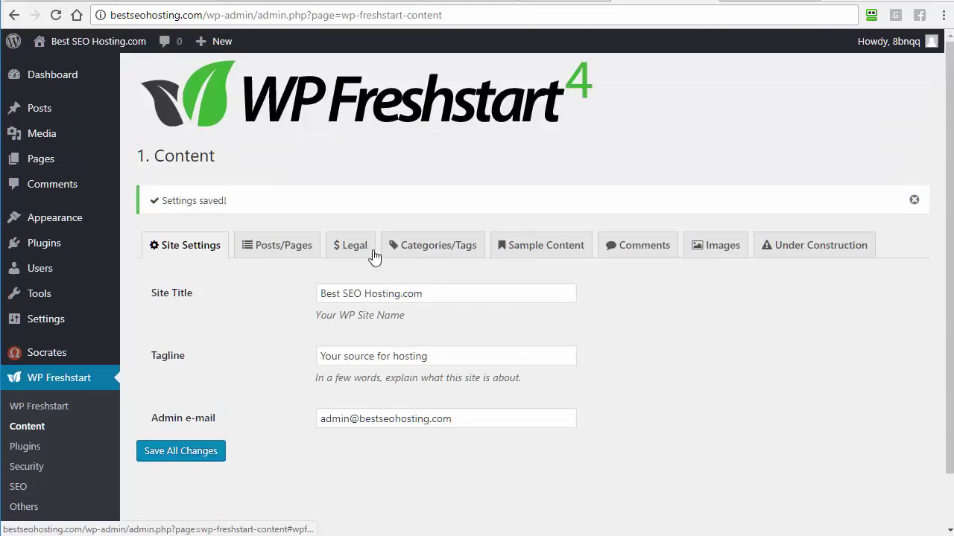
Create the Privacy Policy, Terms of Use and Earnings Disclaimer legal pages with WP Freshstart, and save the changes
left_click(347, 246)
left_click(320, 314)
left_click(321, 329)
left_click(320, 343)
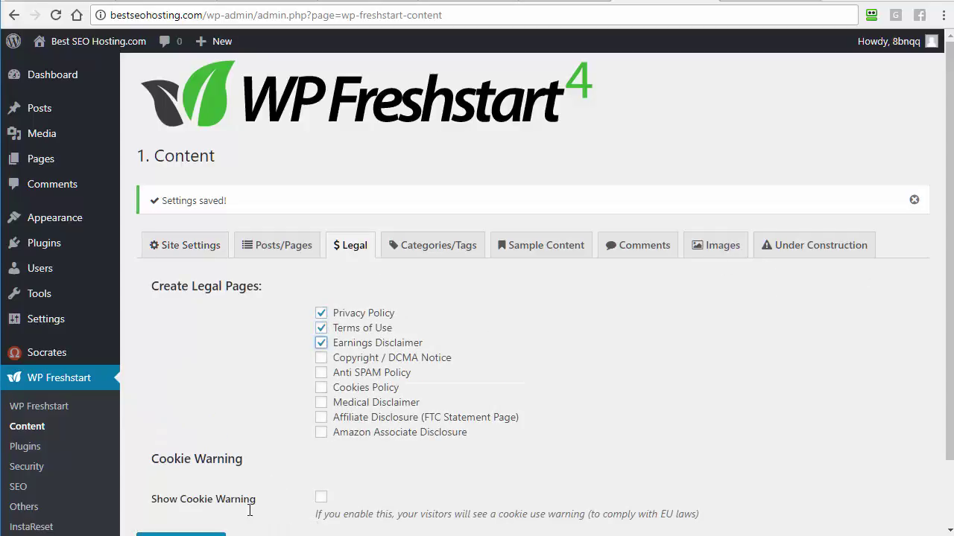
scroll(938, 417, "down", 2)
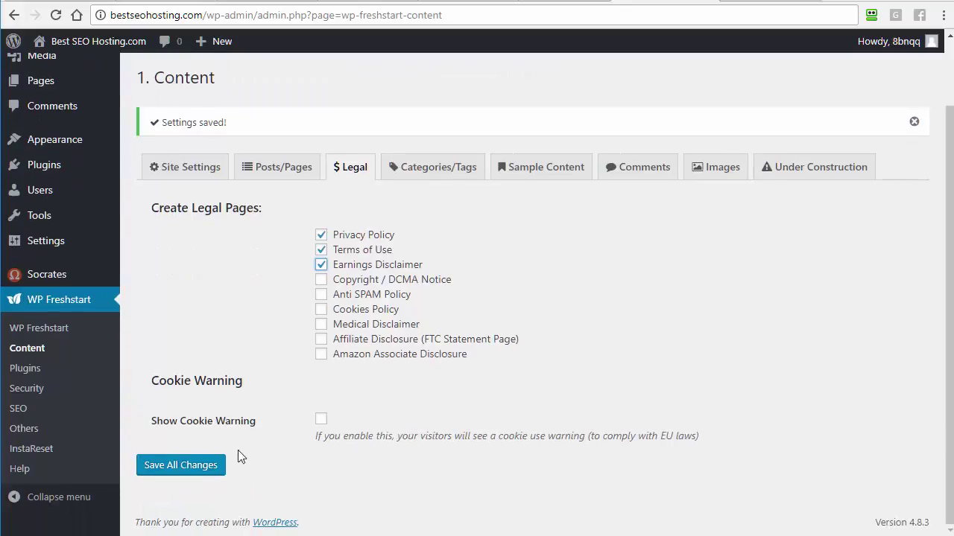
left_click(215, 469)
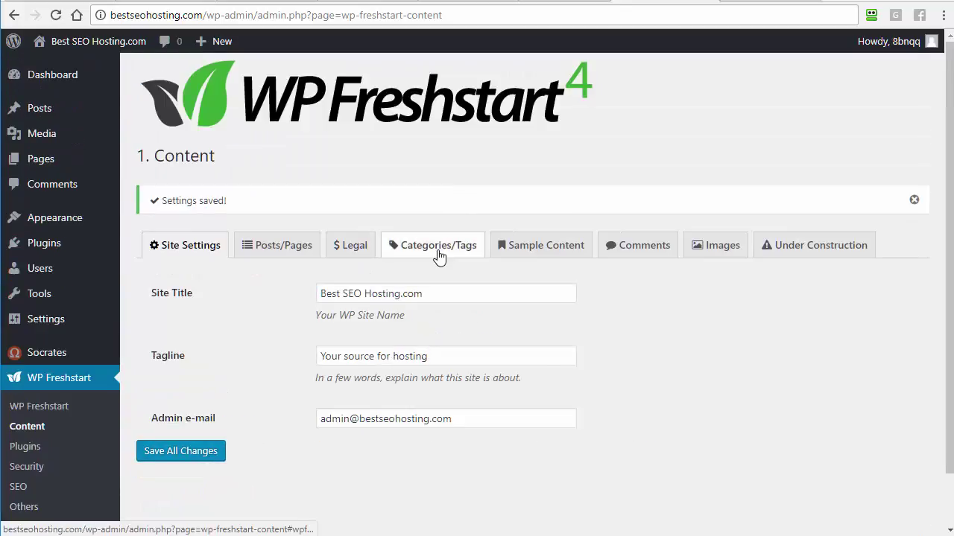
Check the category and tag options, and enable the first sample content option in WP Freshstart and save
left_click(440, 251)
left_click(562, 255)
left_click(321, 291)
left_click(182, 428)
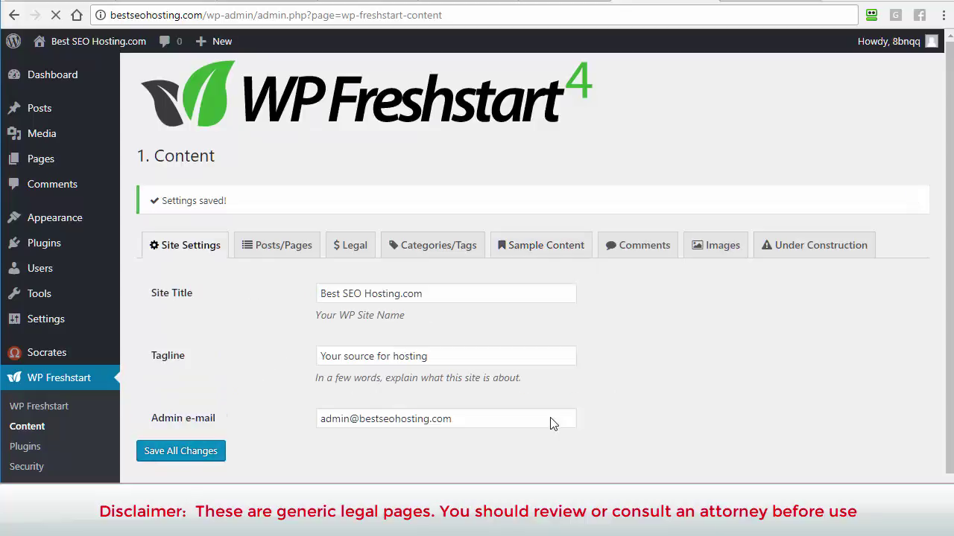
Review the comment notification and moderation options in WP Freshstart, and save the settings
left_click(639, 250)
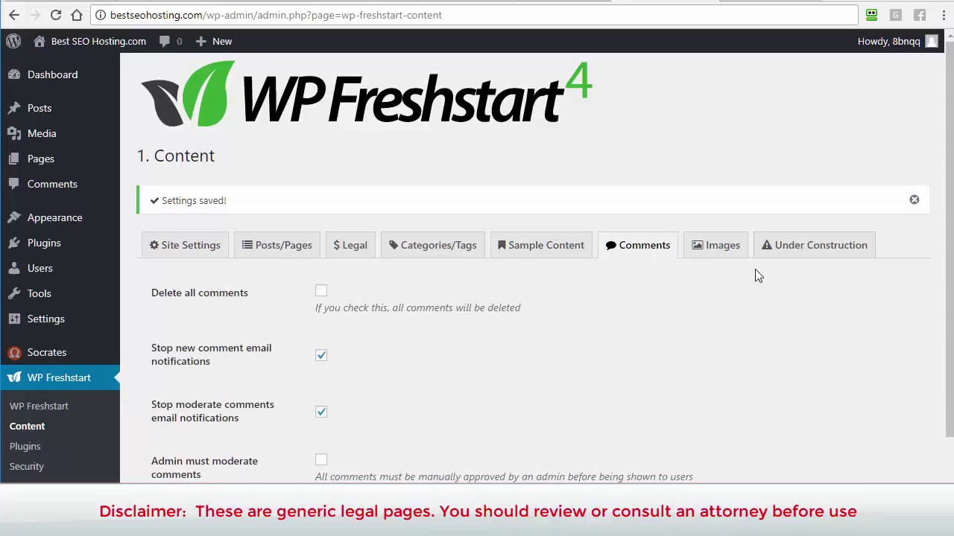
scroll(946, 338, "down", 2)
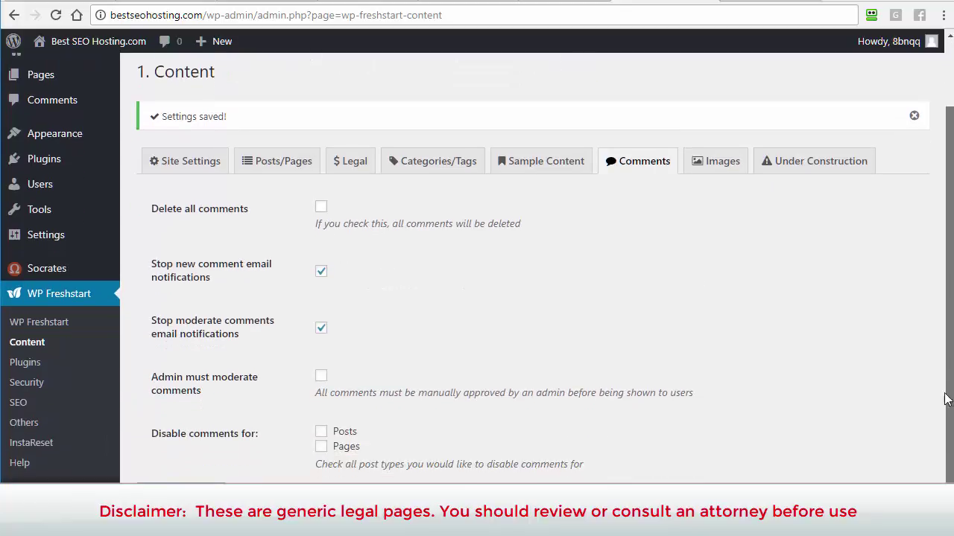
left_click(95, 68)
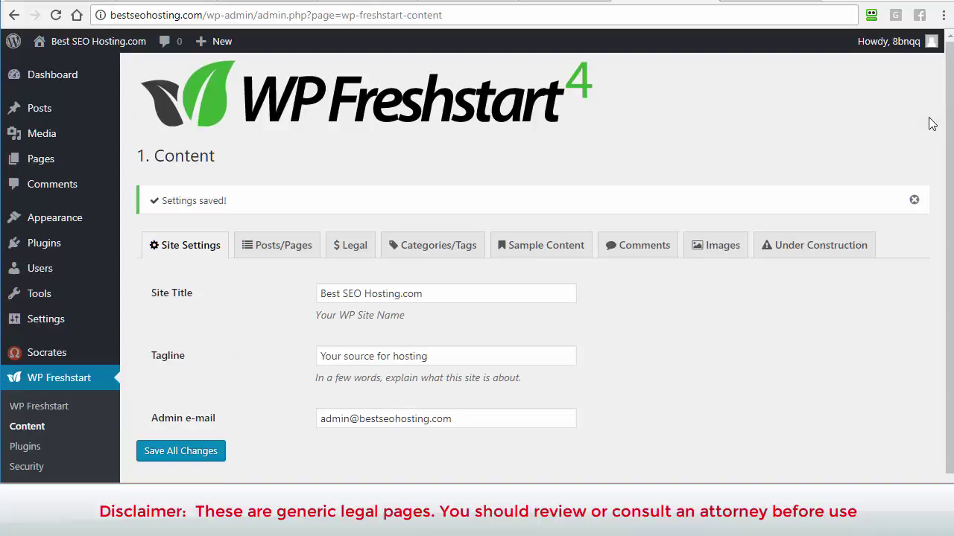
Open the public site bestseohosting.com in a new tab and look through its front page
mouse_move(48, 43)
right_click(49, 66)
left_click(97, 76)
left_click(645, 5)
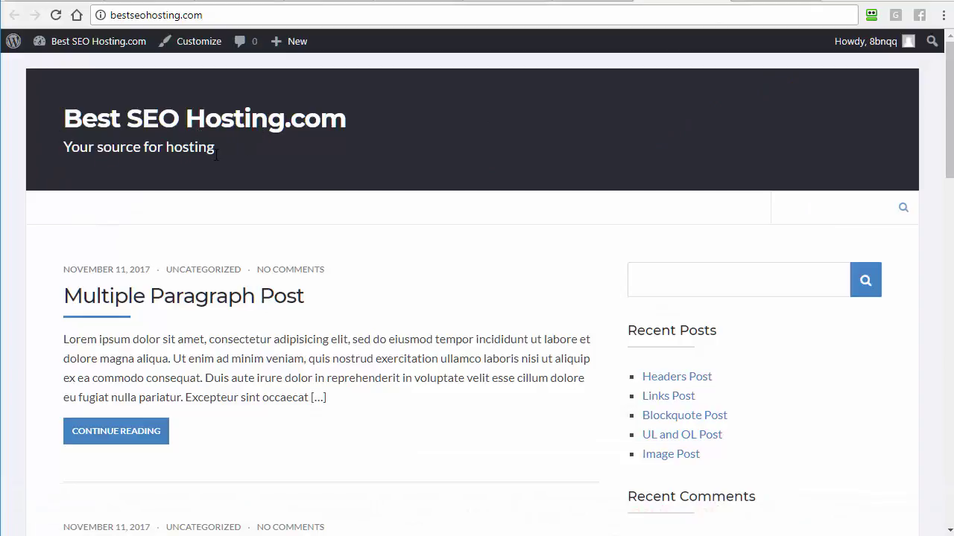
left_click_drag(947, 170, 951, 123)
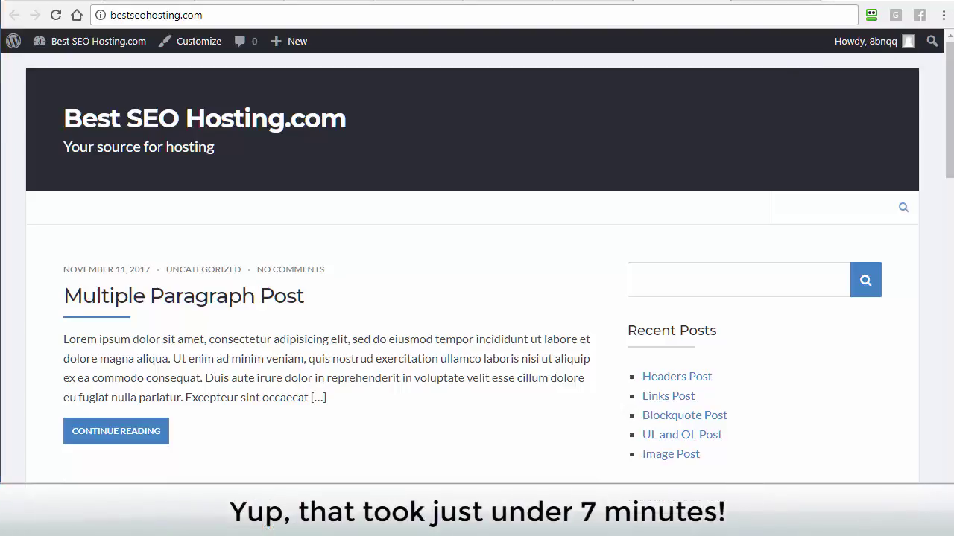
Return to the admin dashboard, dismiss its Welcome panel, and check the WordPress updates page
left_click(605, 4)
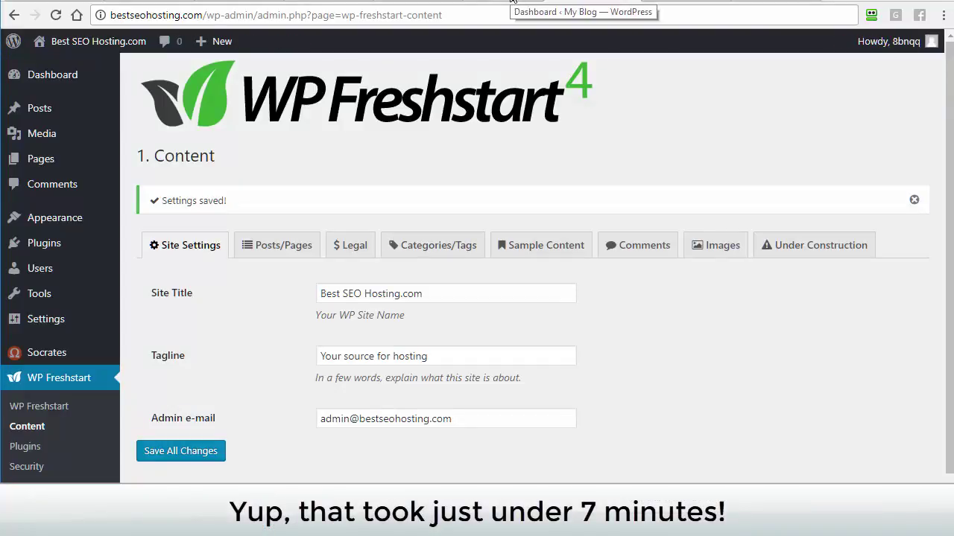
left_click(117, 77)
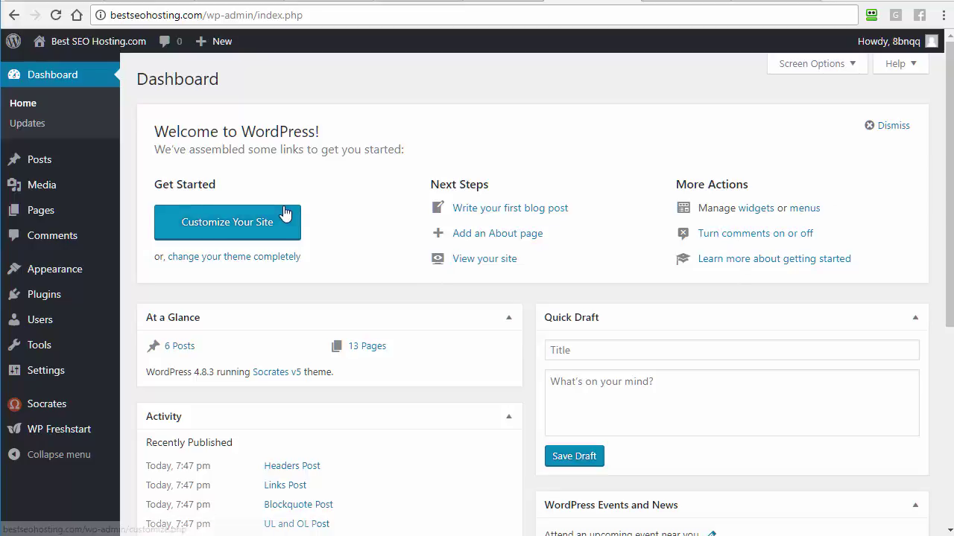
left_click(898, 131)
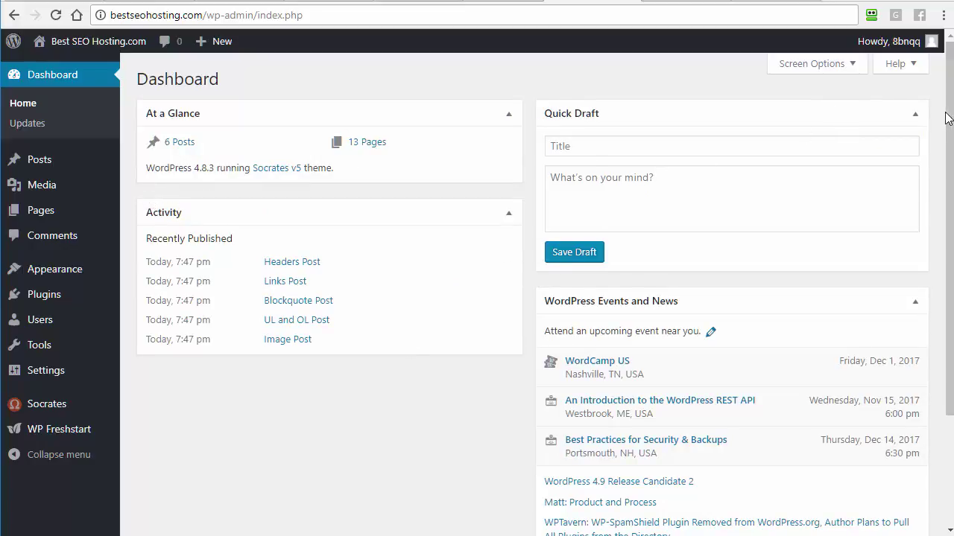
scroll(944, 119, "down", 2)
scroll(546, 283, "up", 2)
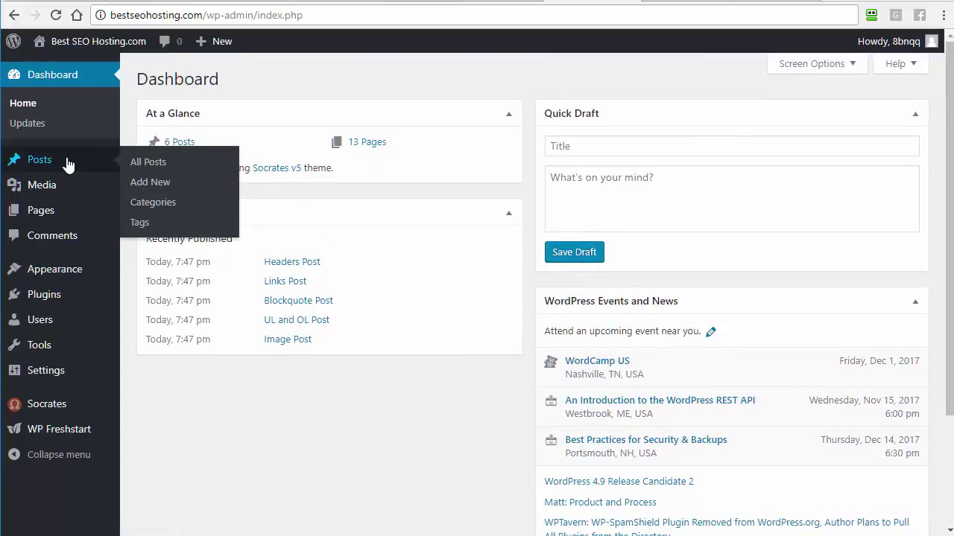
left_click(27, 123)
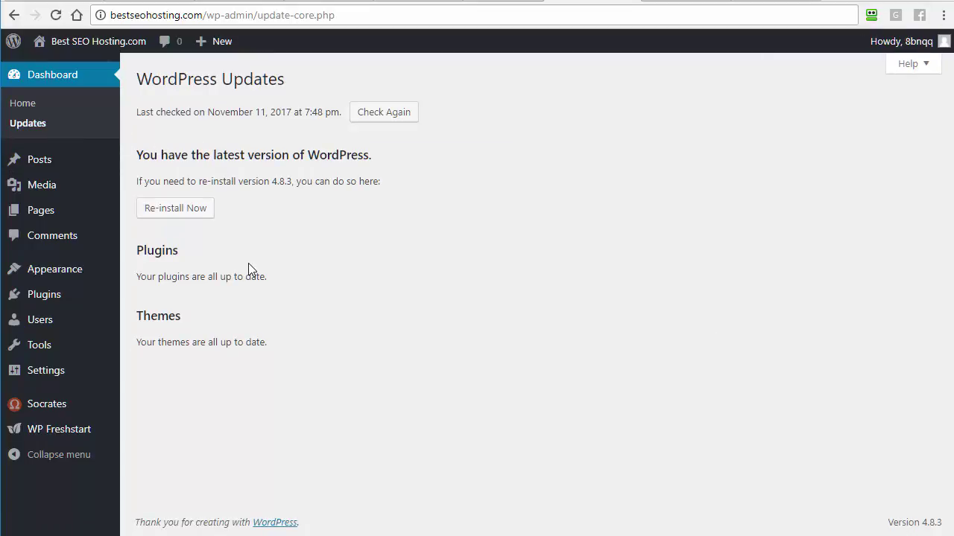
Look over the list of all posts, and open a blank new post with the cursor in its body
left_click(60, 163)
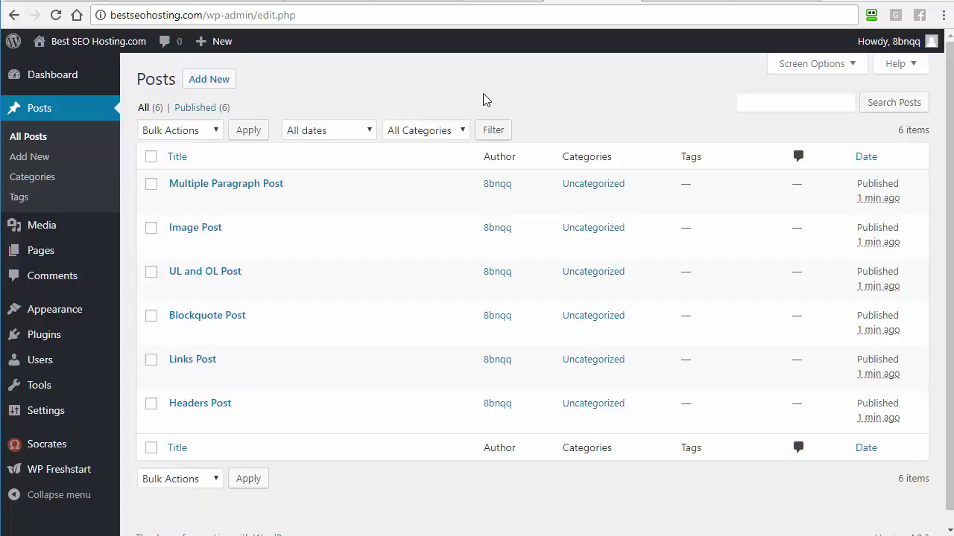
left_click(16, 158)
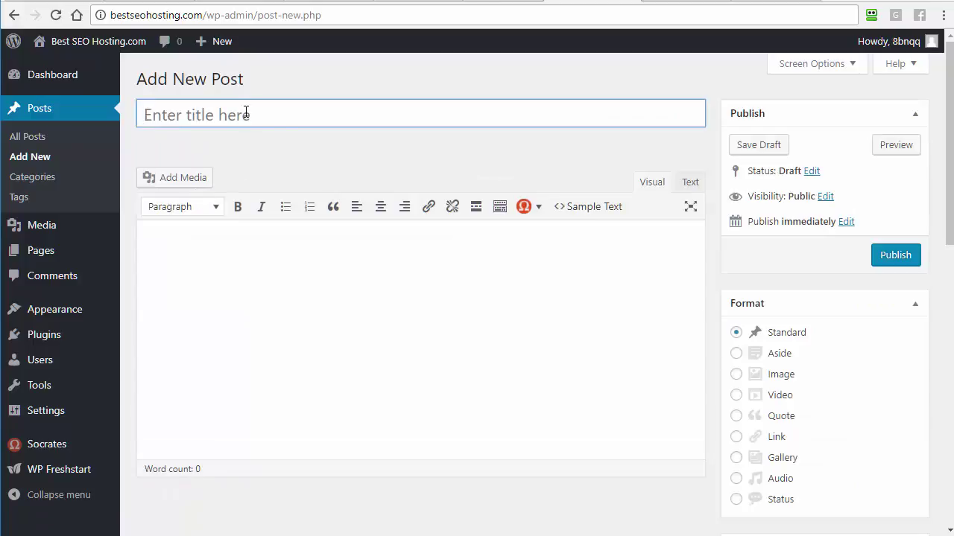
left_click(269, 296)
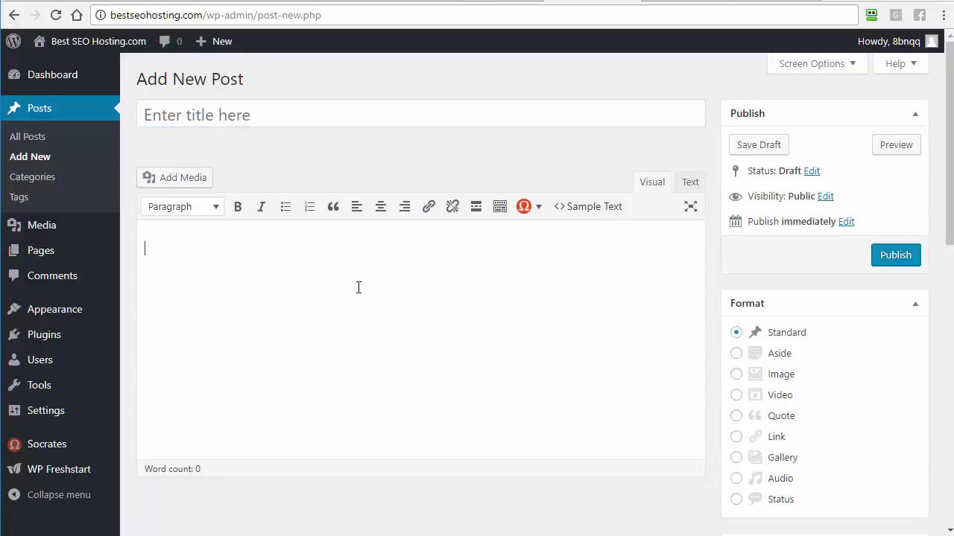
Write "This is my post" in the post body, add 100 words of sample text, and clear the whole body again
type("This is my post")
left_click(596, 208)
type("100")
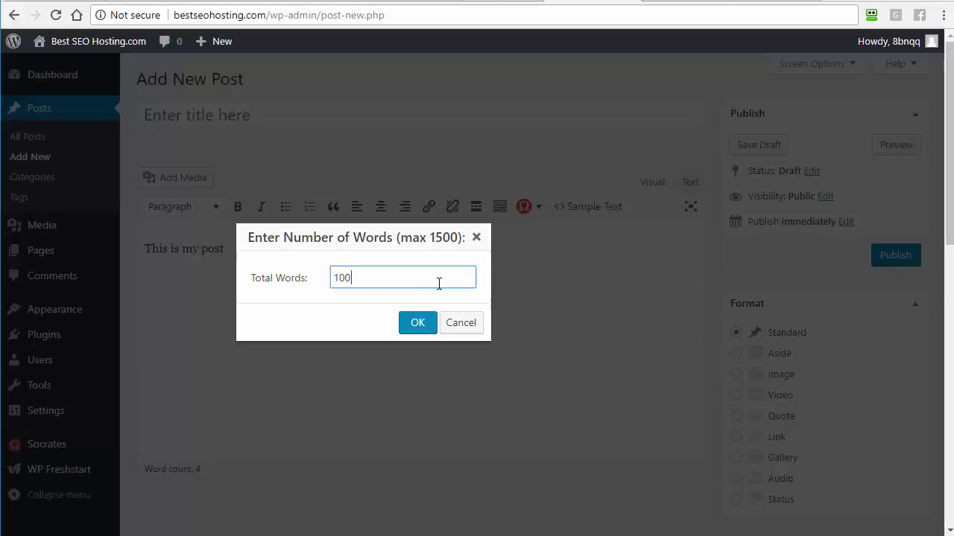
left_click(428, 328)
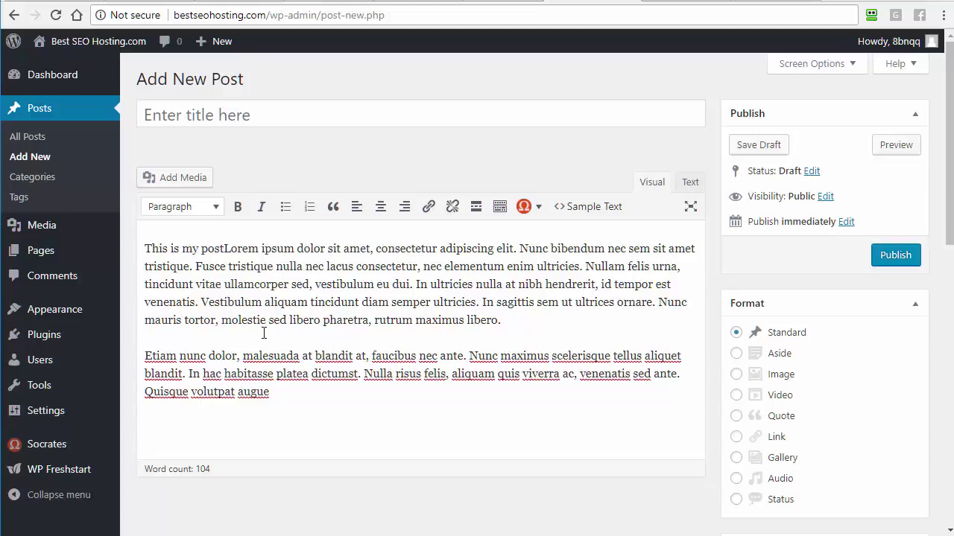
key("ctrl+a")
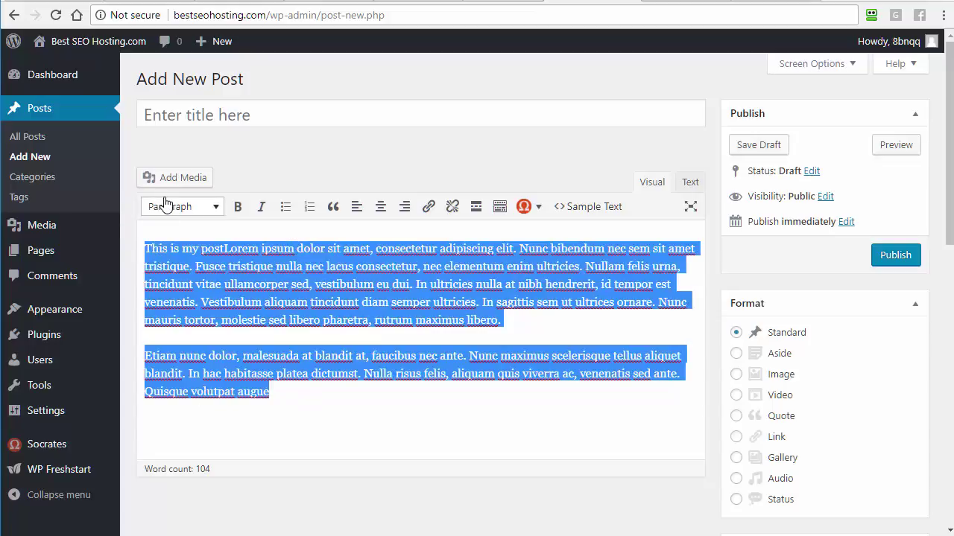
key("BackSpace")
Title the post "How to do this" and write "This is how you do this" in its body
left_click(206, 121)
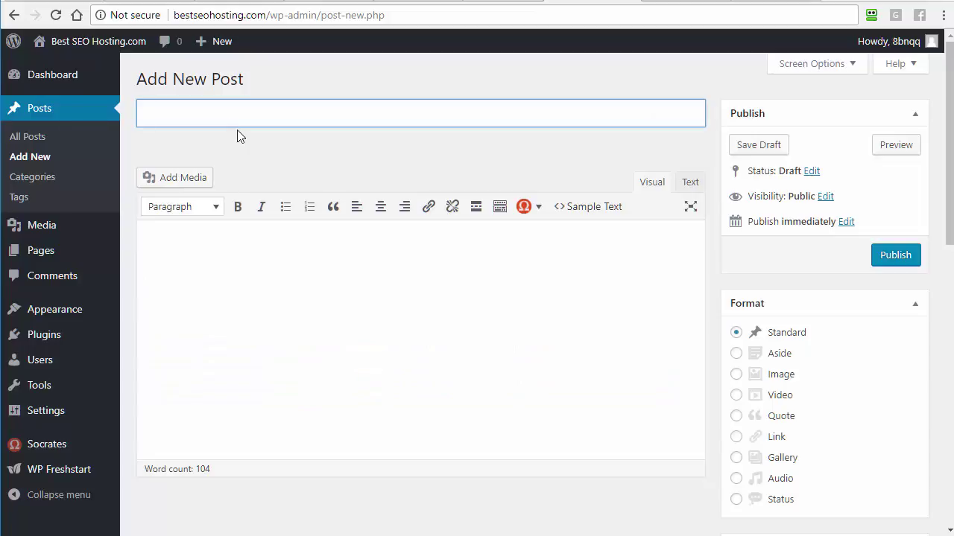
type("How to do this")
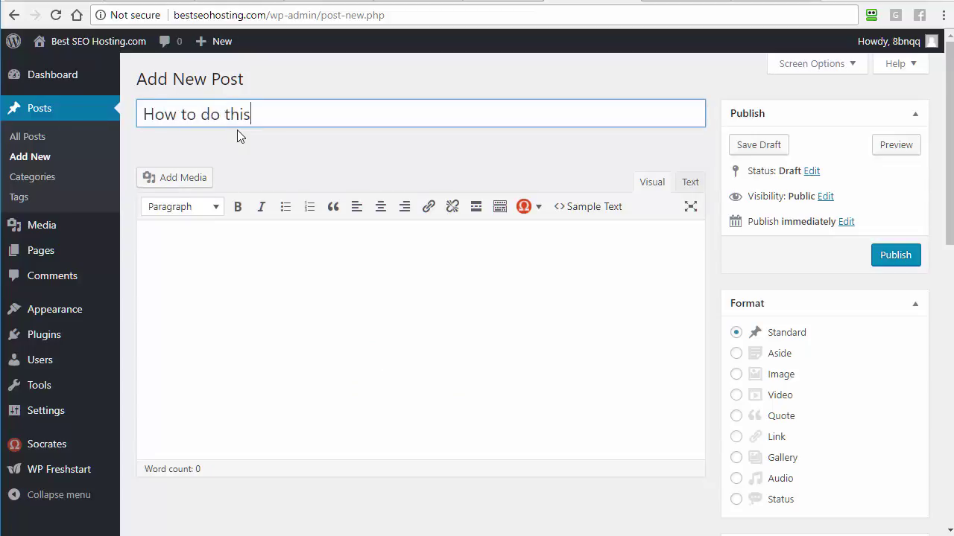
key("Tab")
type("Thi")
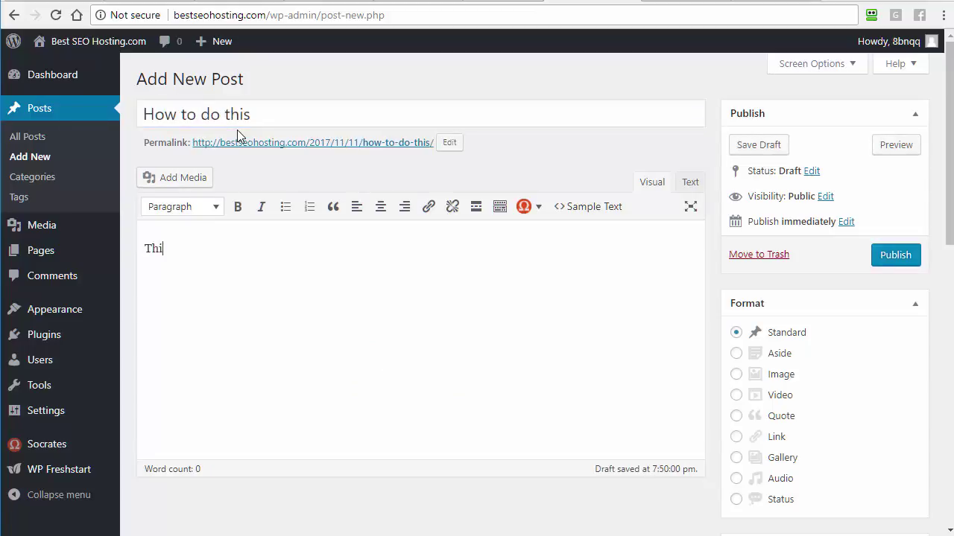
type("s is how you do this")
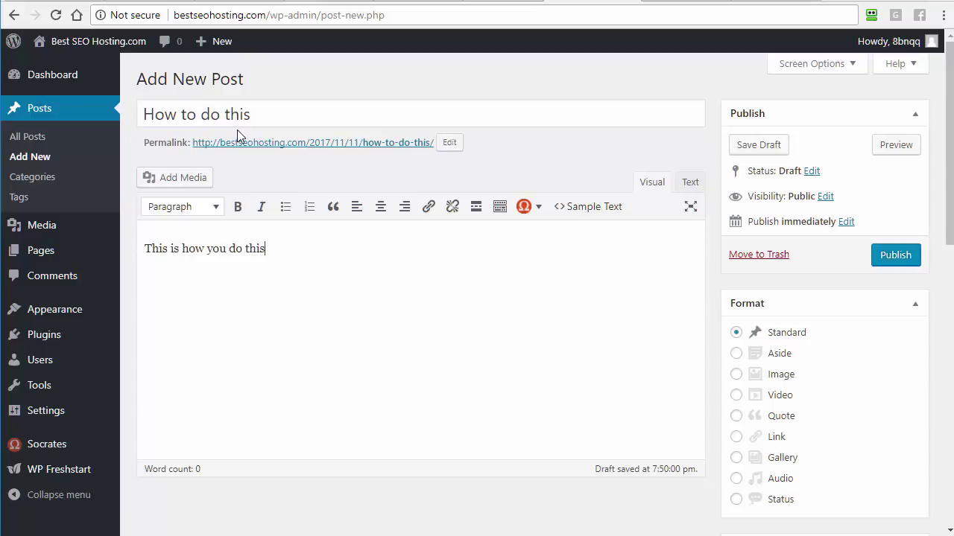
Look at the media upload options for the post, and collapse its Format box
left_click(195, 181)
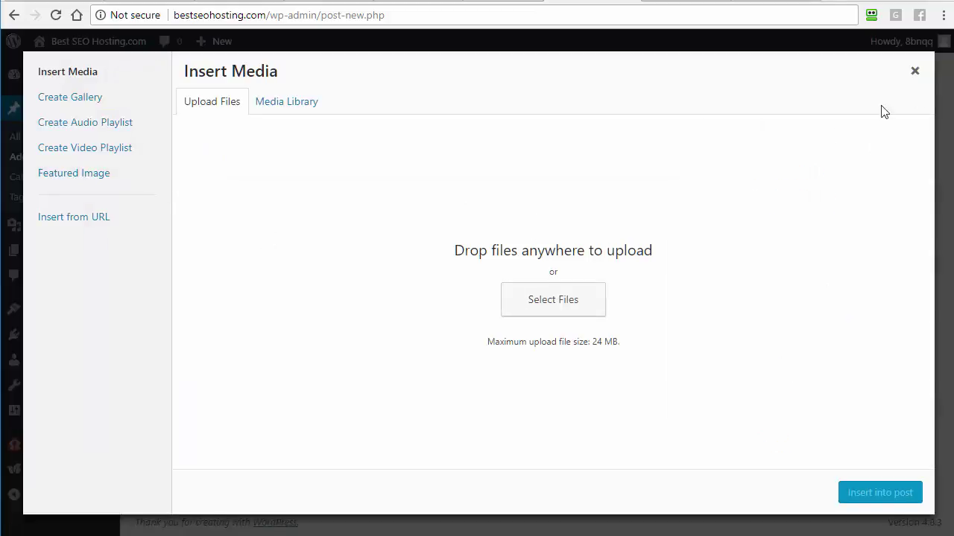
left_click(915, 71)
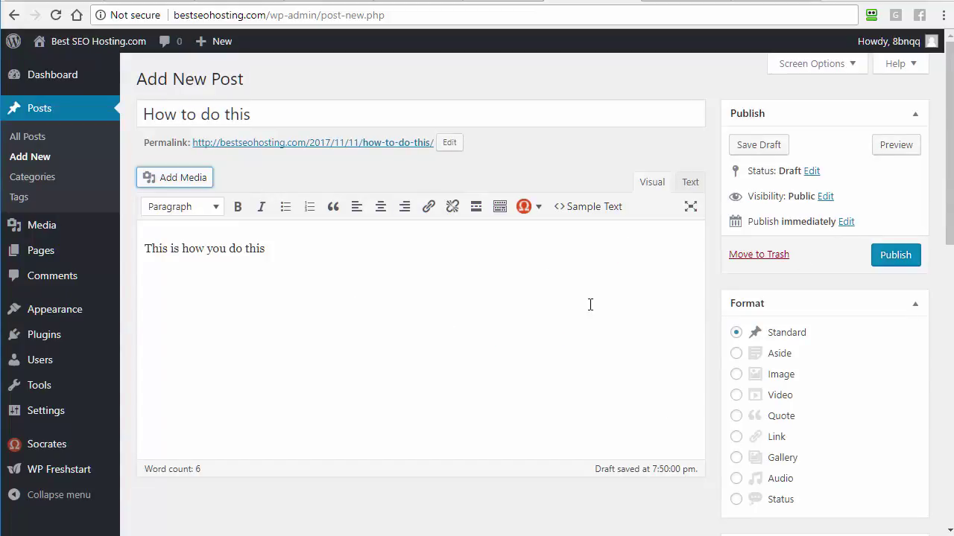
scroll(946, 202, "down", 2)
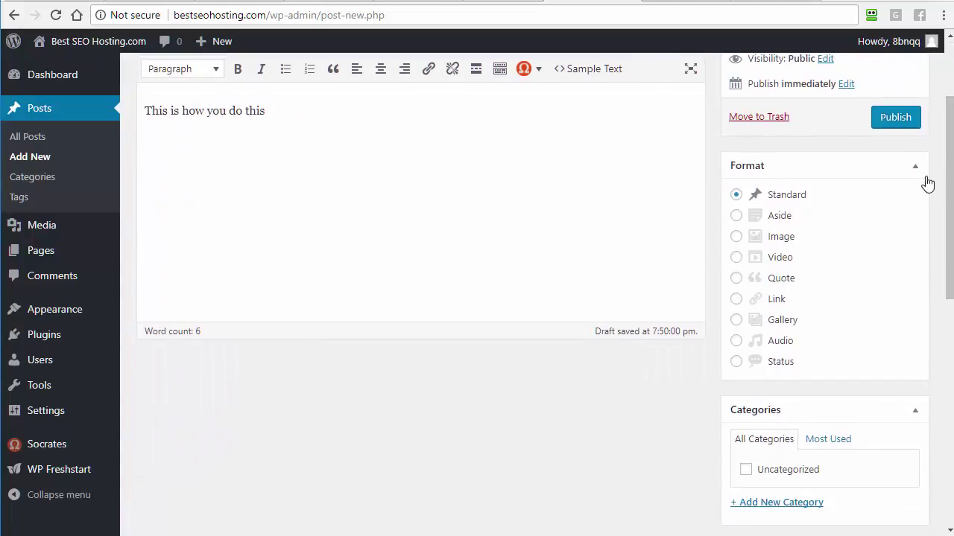
left_click(915, 167)
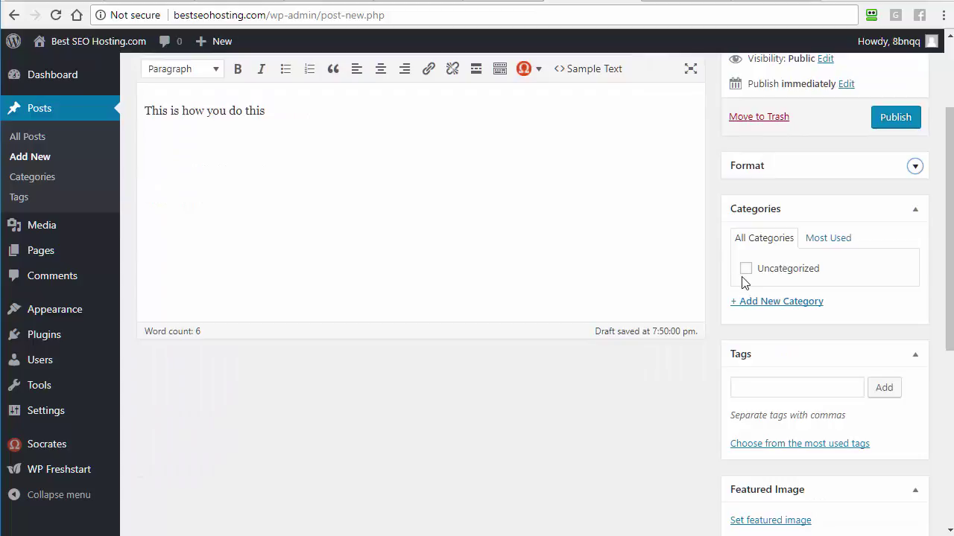
Add the new categories News and General to the post, and look at its tag options
left_click(775, 302)
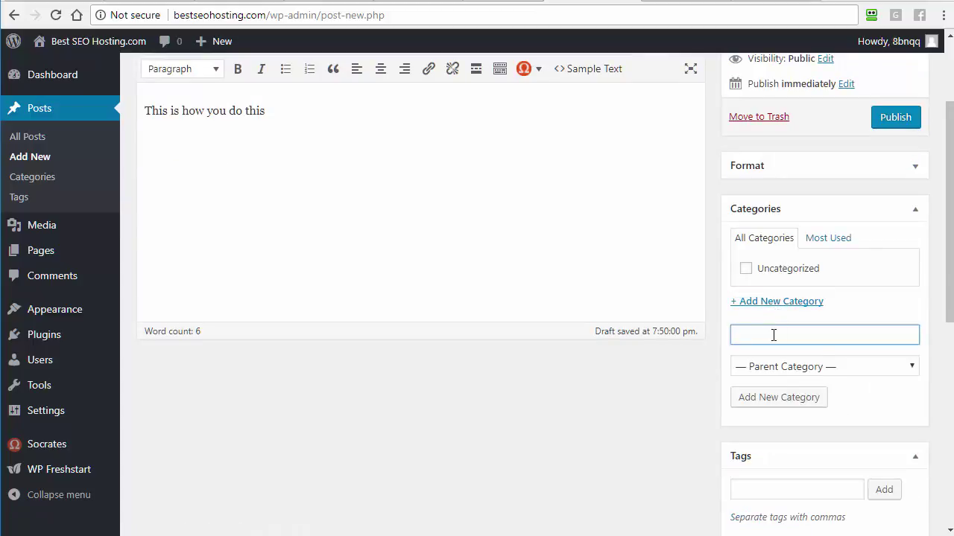
left_click(777, 336)
type("Newws")
key("Return")
type("General")
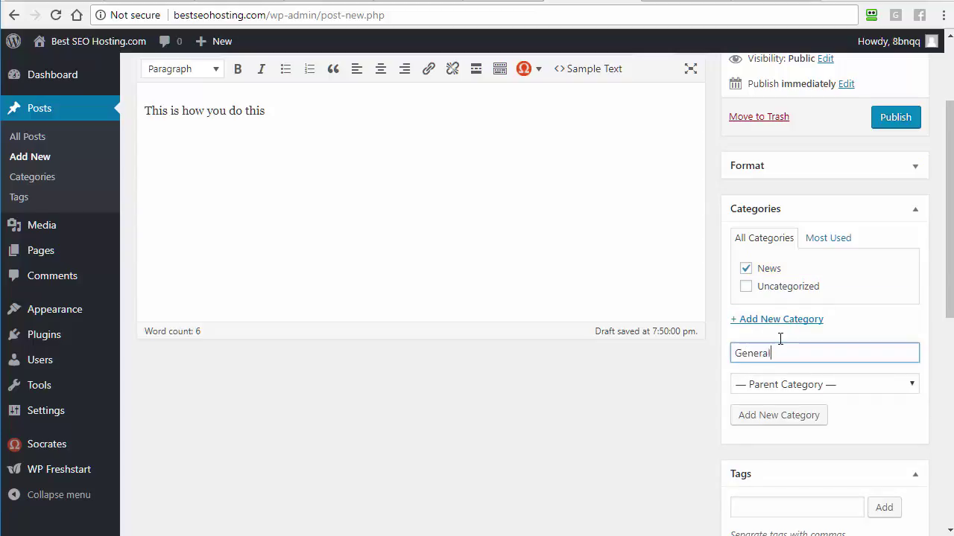
key("Return")
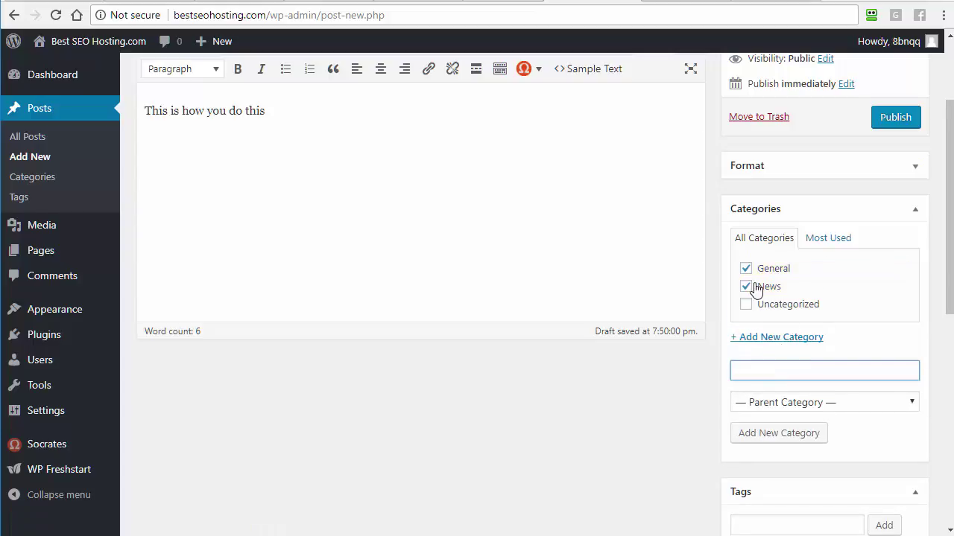
scroll(949, 268, "down", 3)
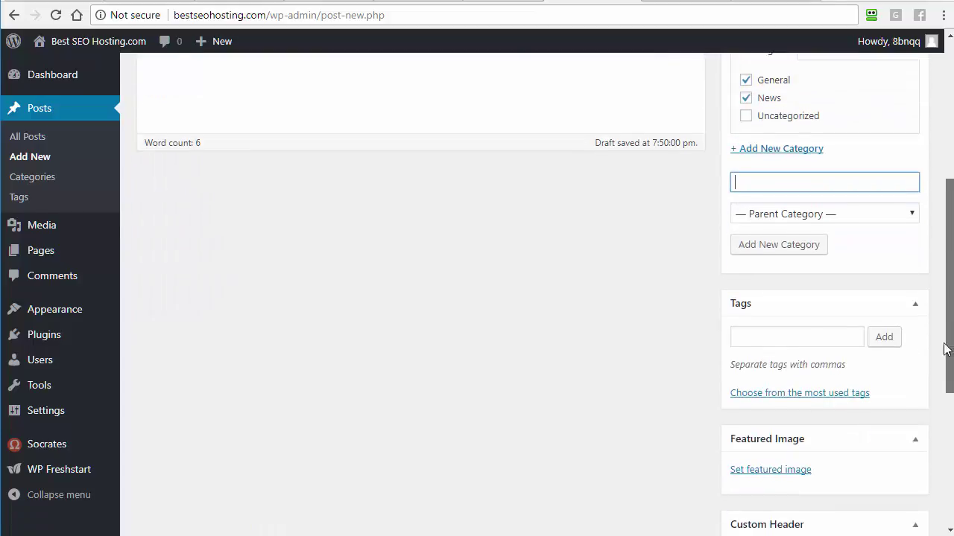
left_click(829, 339)
scroll(949, 339, "up", 5)
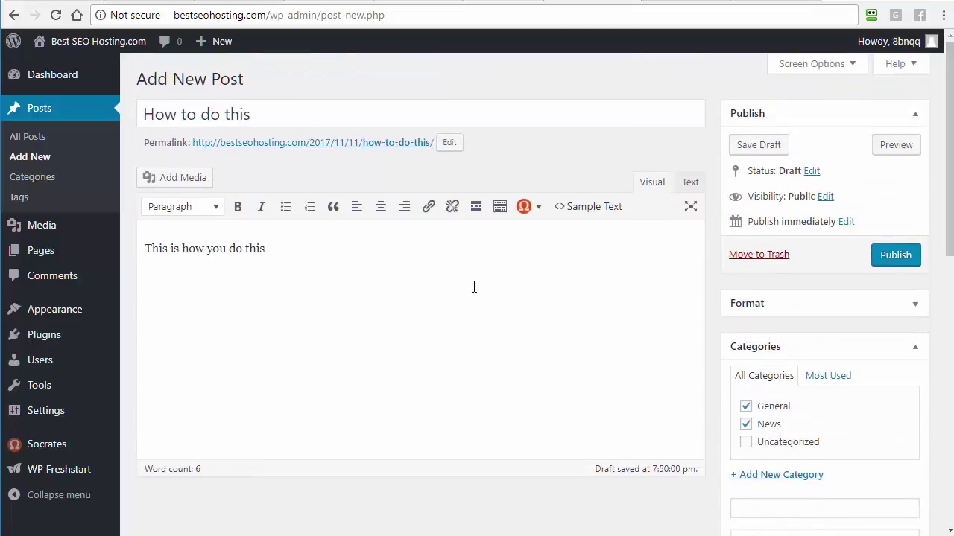
Leave the post editor without saving and view the media library
left_click(41, 225)
left_click(539, 95)
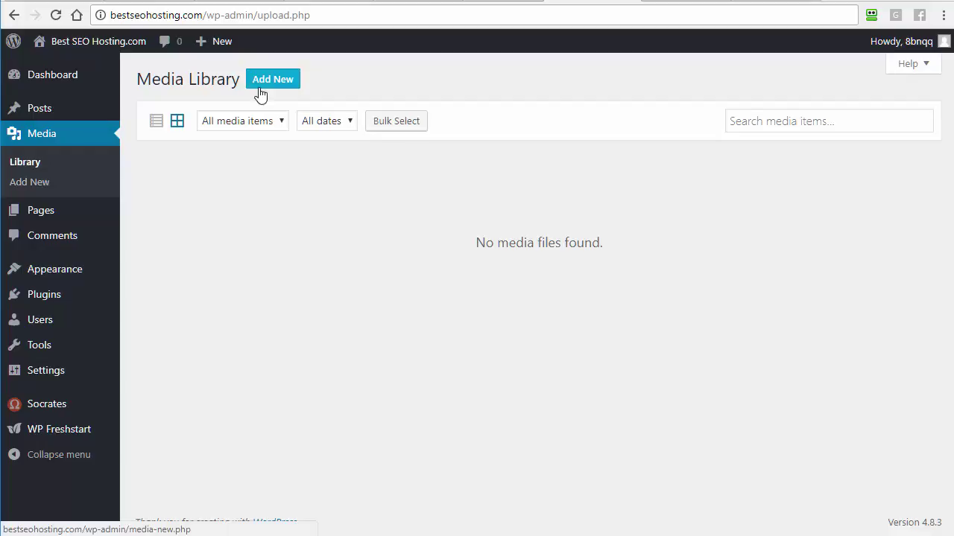
View the public Disclaimer page from the list of all pages, and check the site's comments list
left_click(62, 217)
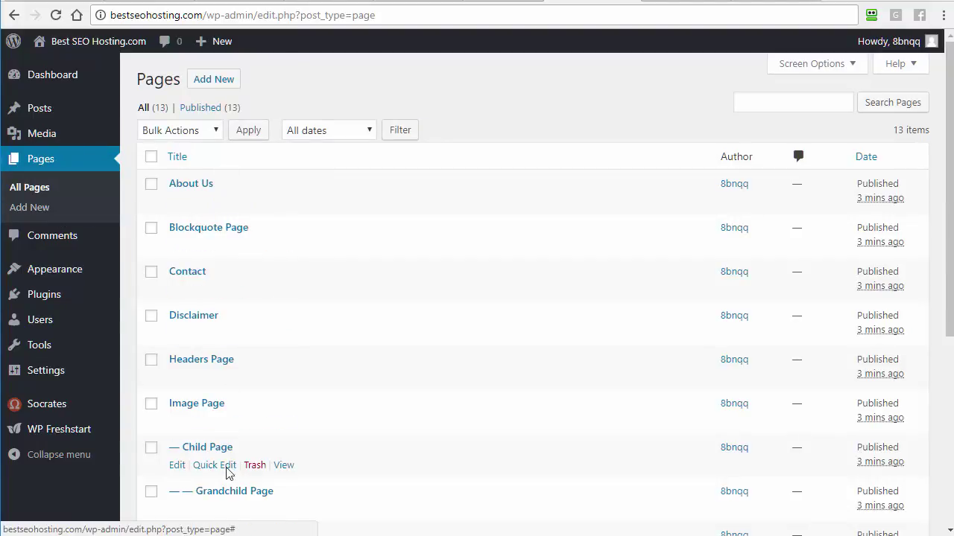
left_click(284, 334)
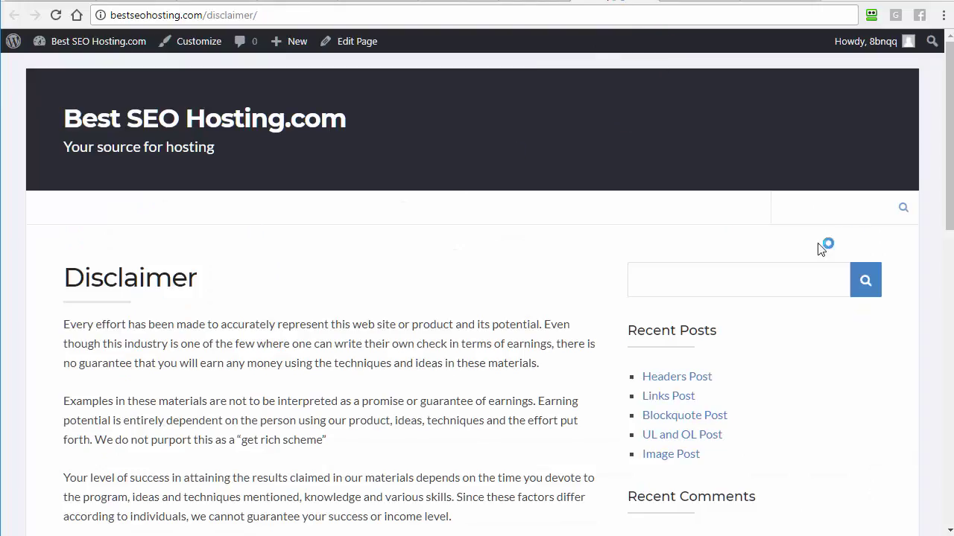
left_click_drag(949, 153, 911, 75)
key("alt+Left")
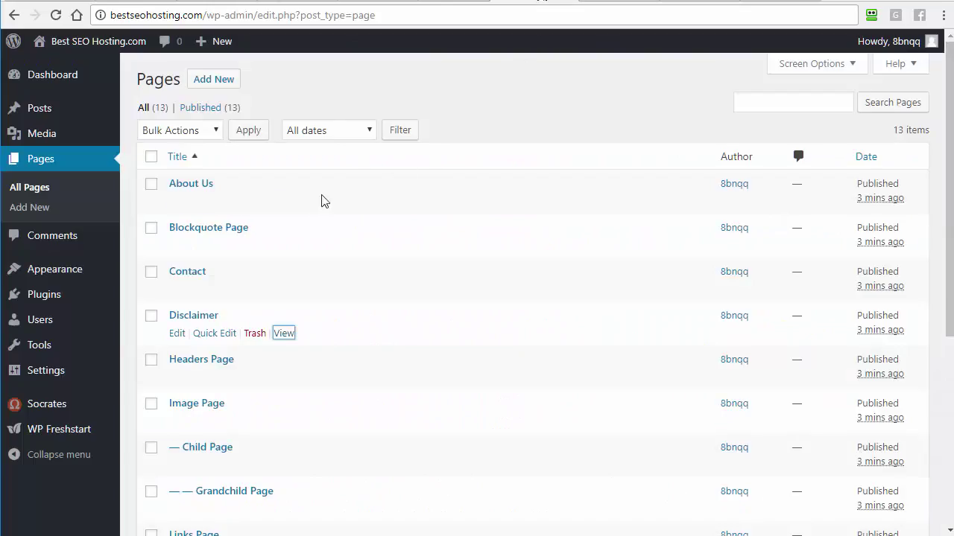
left_click(92, 242)
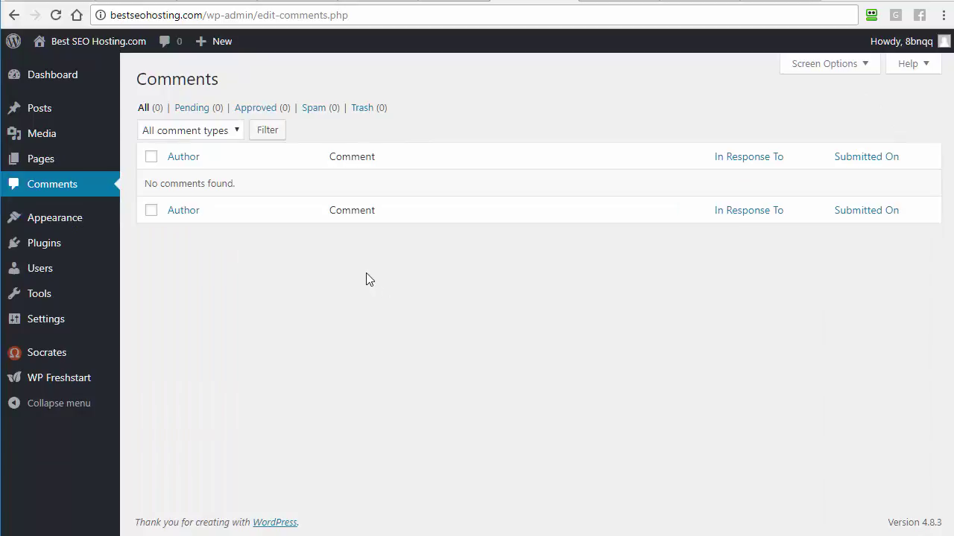
Open the customizer for the active Socrates v5 theme, and look over its sections
left_click(177, 225)
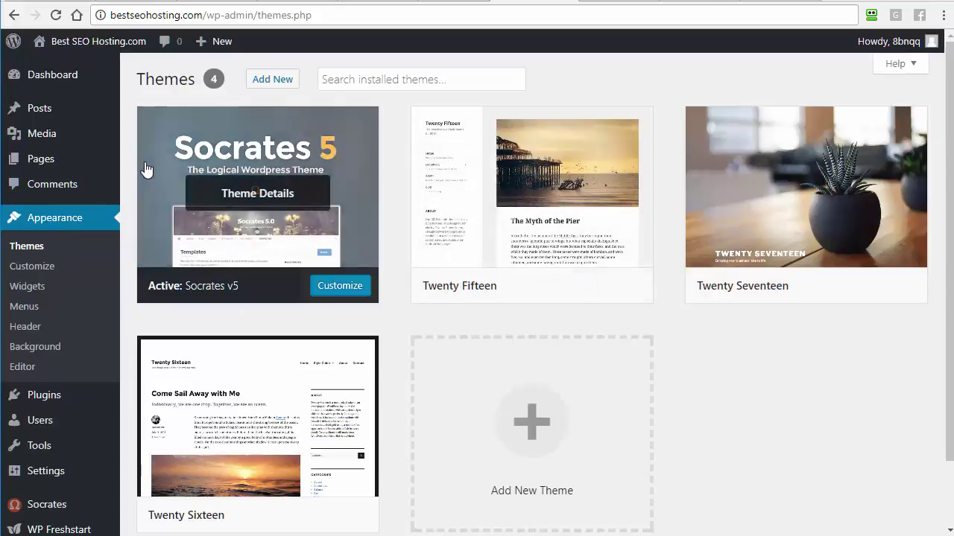
left_click(349, 295)
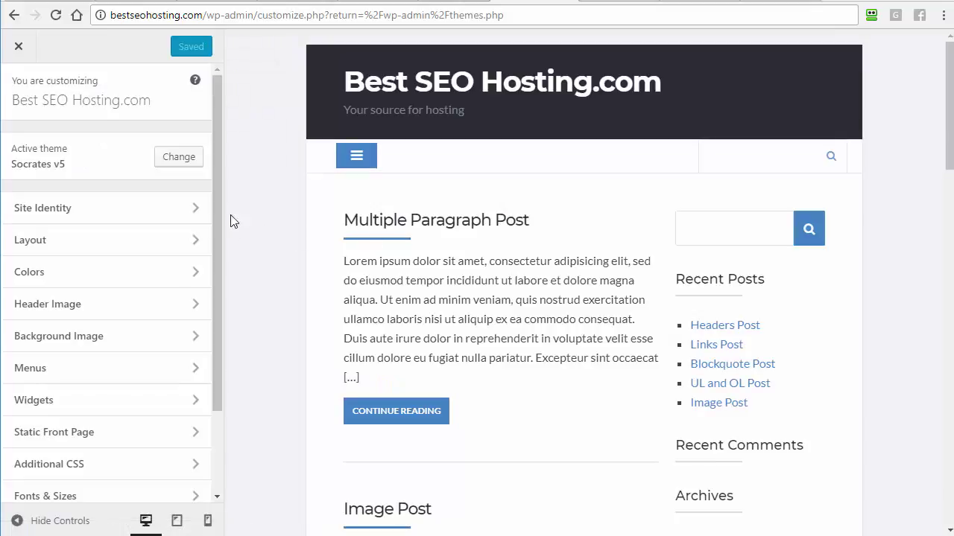
left_click_drag(220, 202, 230, 322)
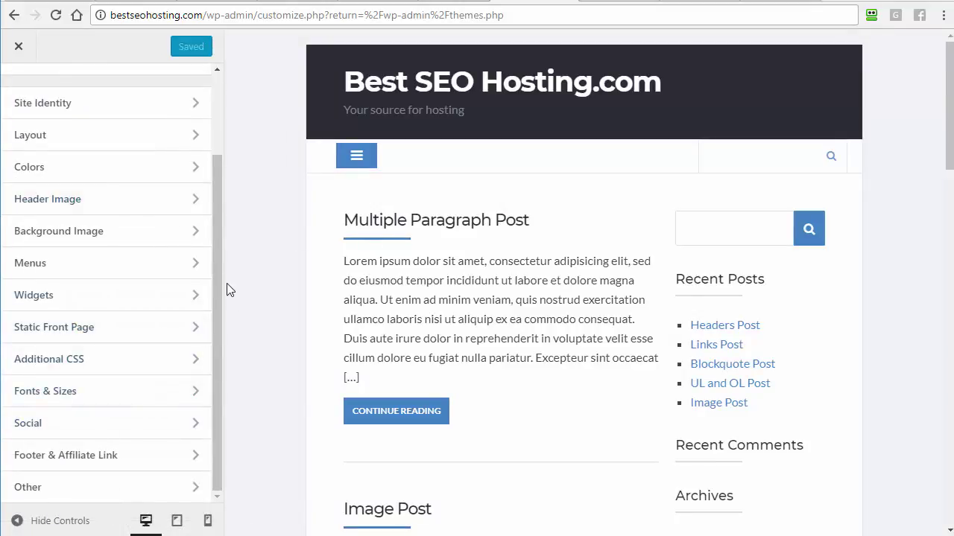
Change the theme's header background color to blue #1e73be, publish the change, and close the customizer
left_click(185, 174)
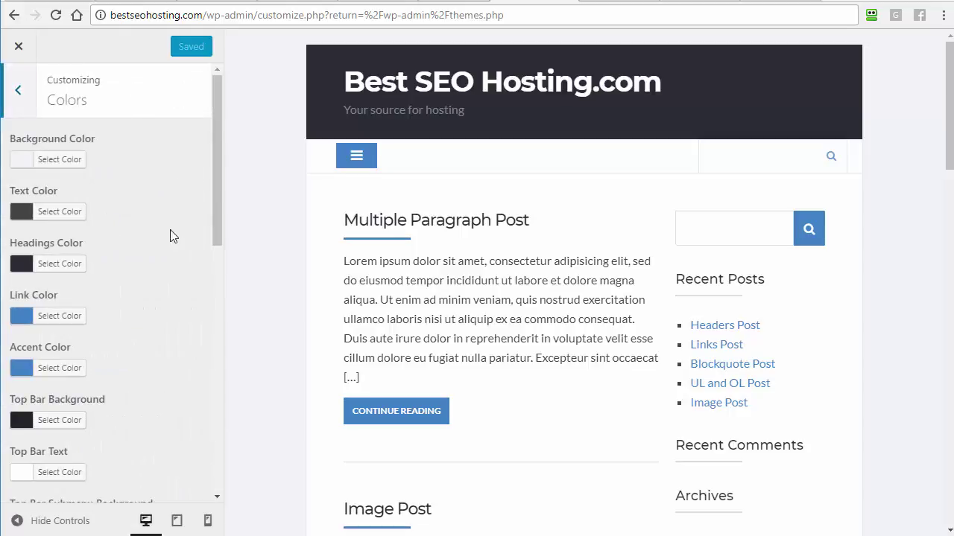
left_click_drag(221, 214, 212, 370)
left_click(22, 231)
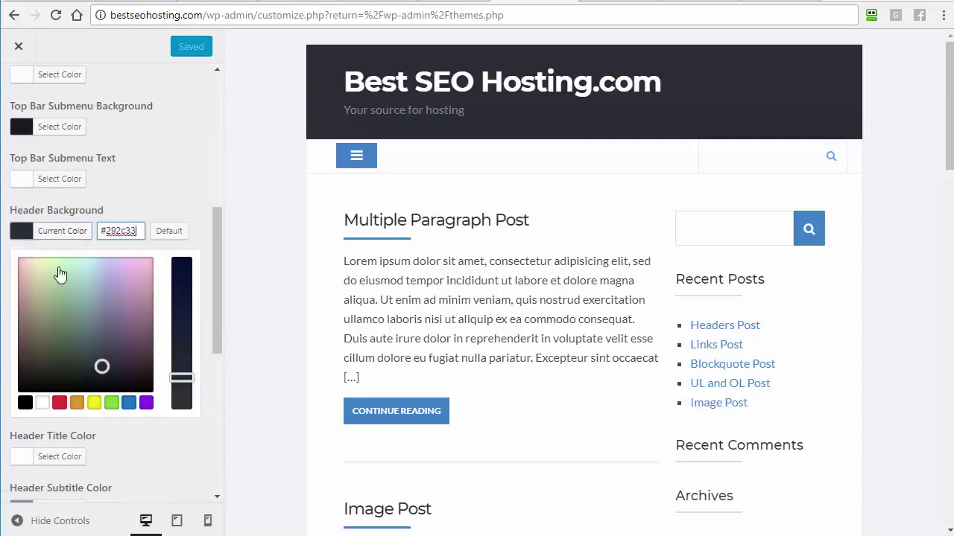
left_click(128, 403)
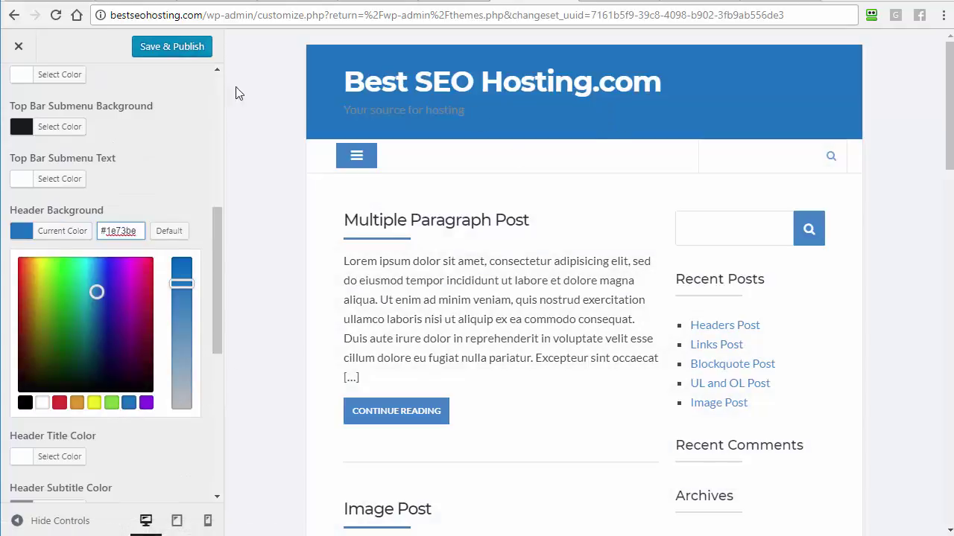
left_click(173, 50)
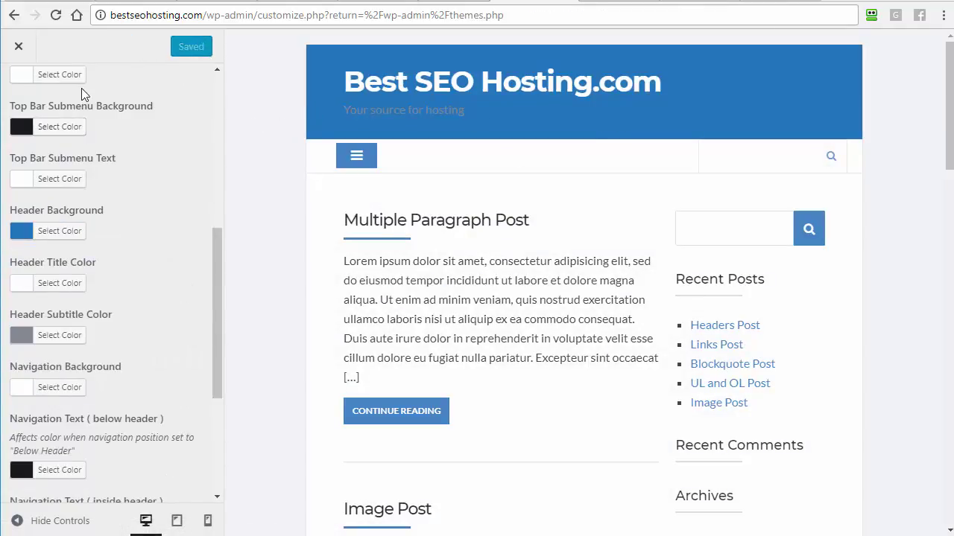
left_click(18, 50)
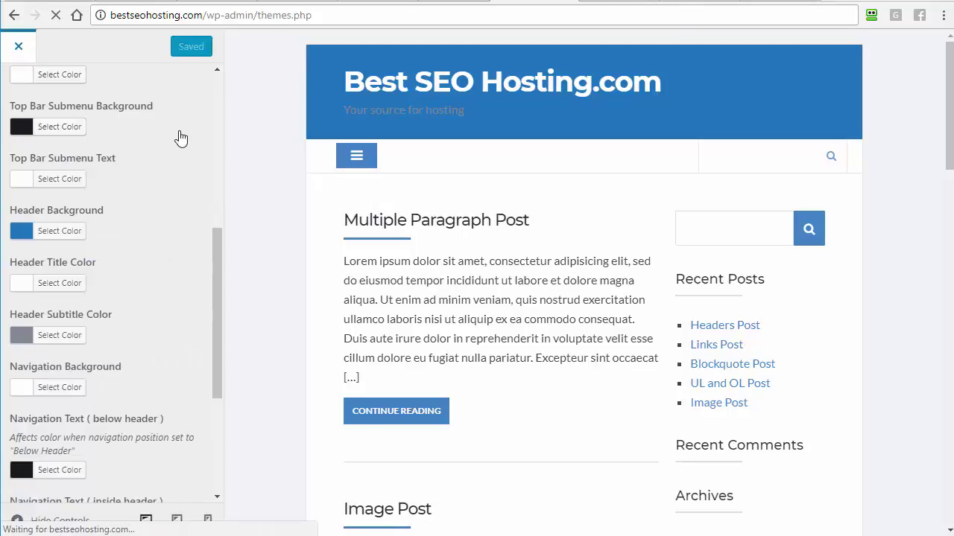
Look over the available widgets, and add another Search widget at the start of the Right Sidebar
left_click(32, 289)
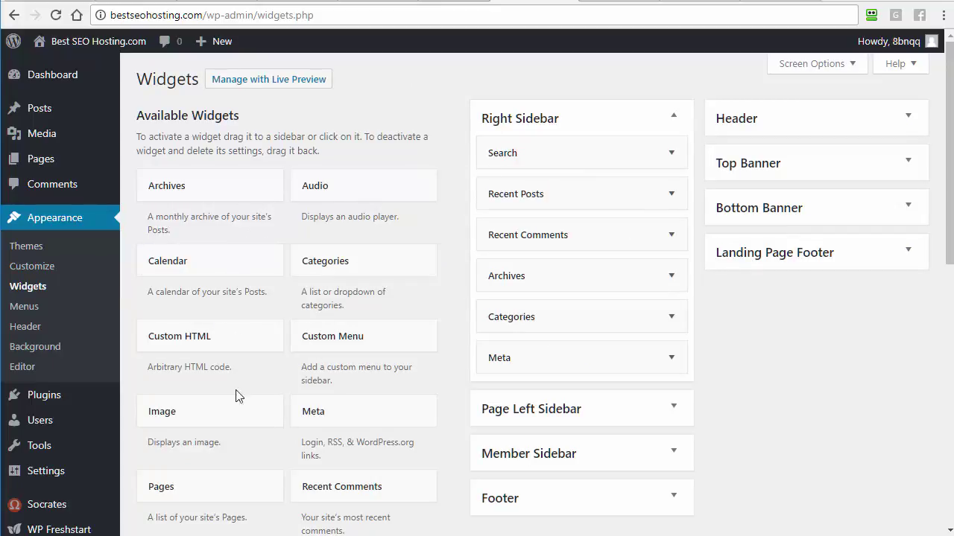
left_click_drag(946, 257, 910, 469)
scroll(914, 447, "up", 3)
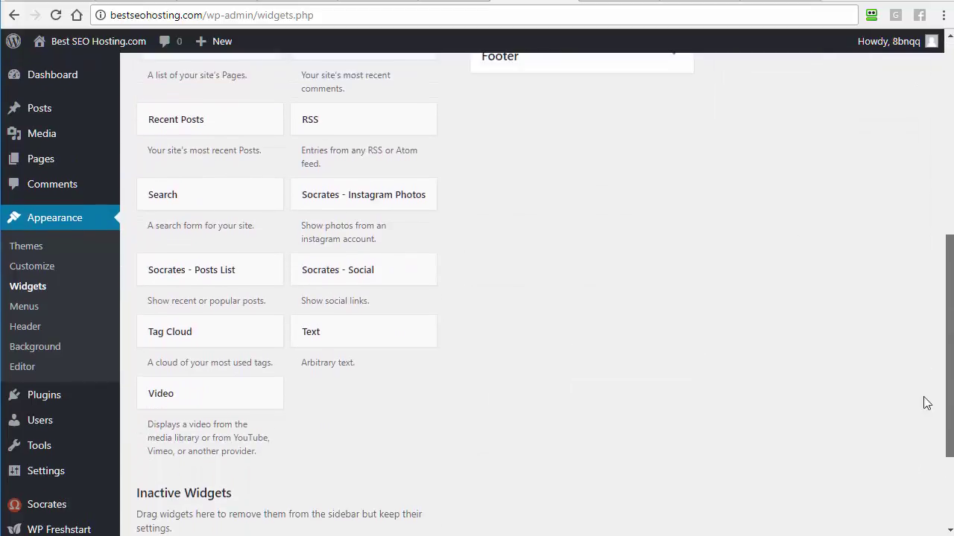
left_click_drag(268, 340, 573, 154)
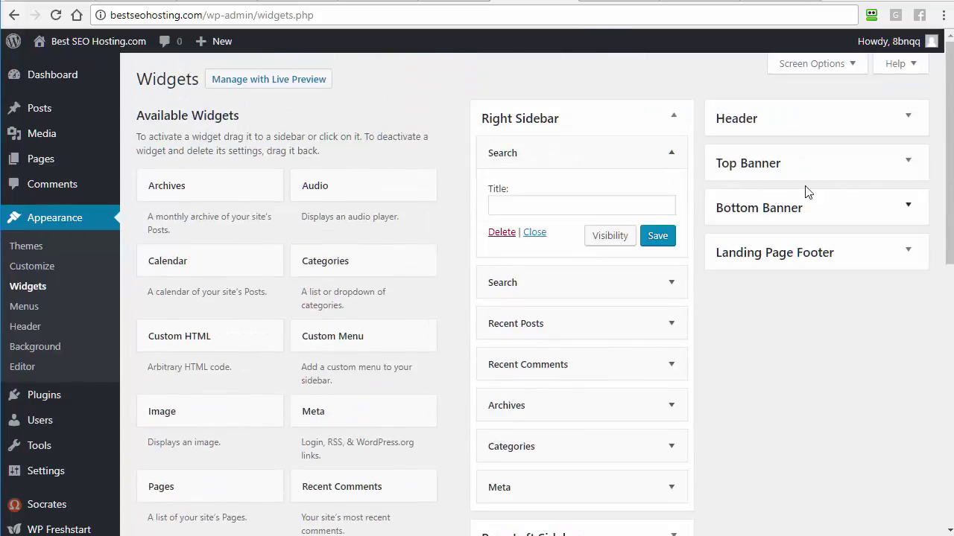
left_click_drag(950, 153, 930, 430)
Create a new navigation menu named Primary
left_click(33, 268)
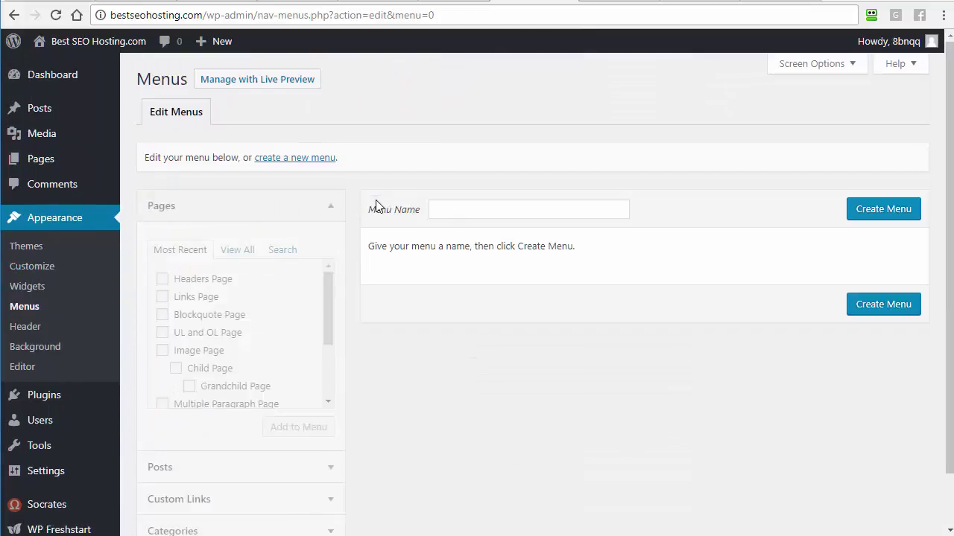
left_click(488, 207)
type("Par")
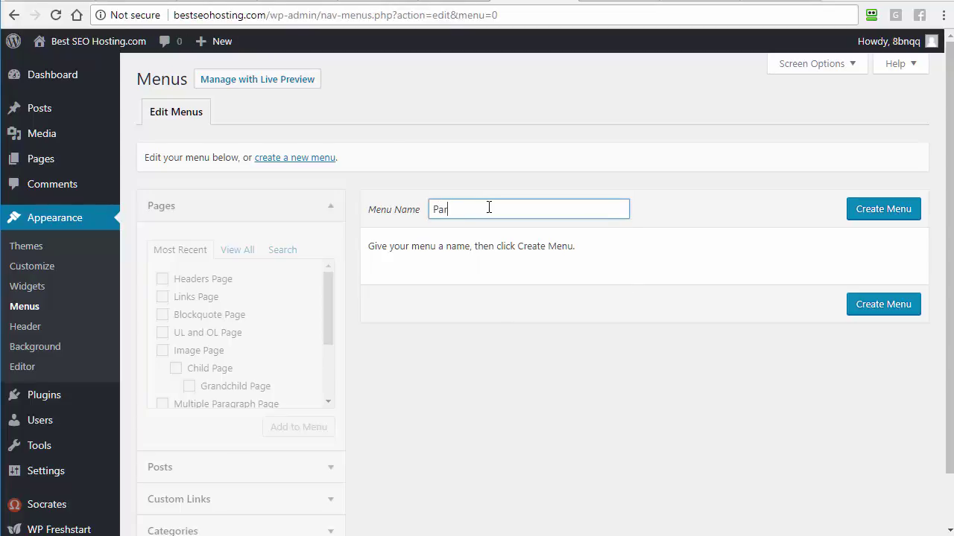
type("rimary")
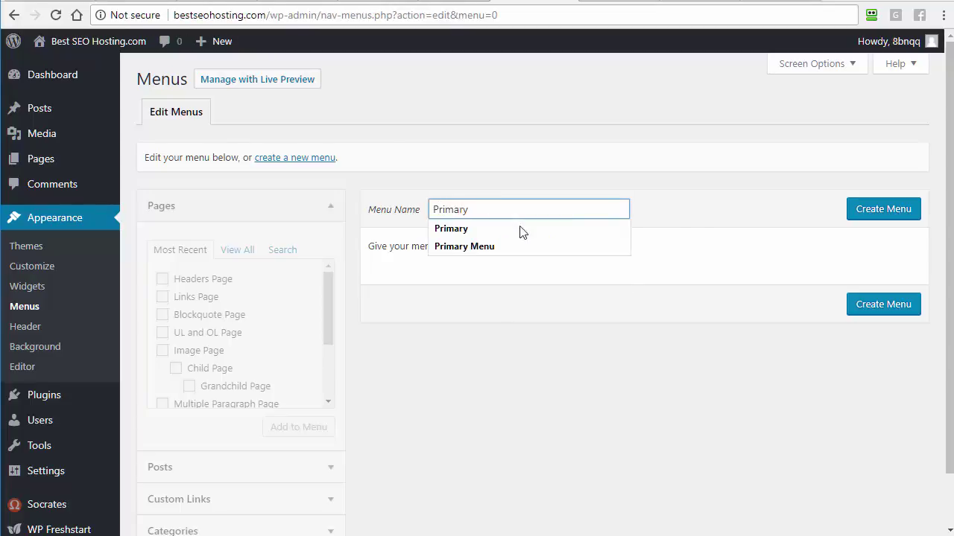
left_click(868, 208)
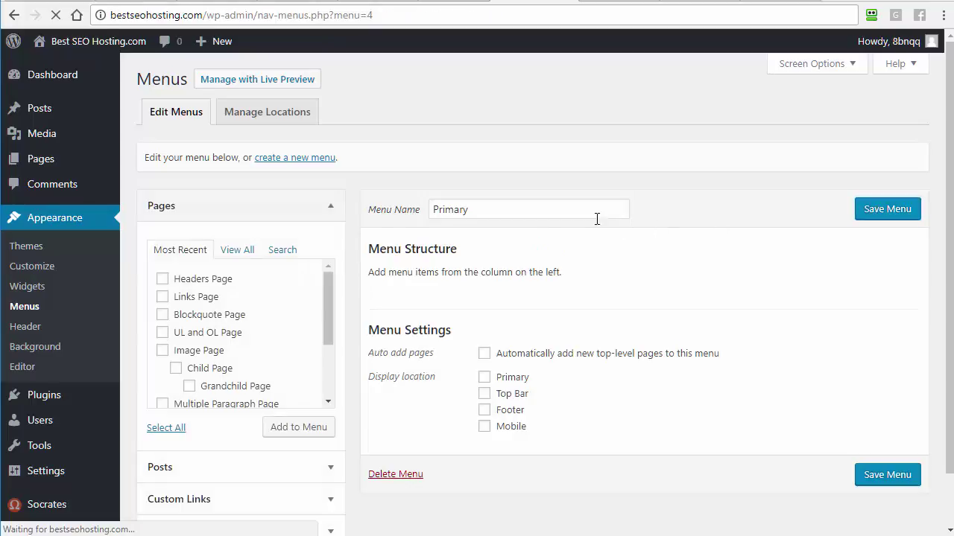
Add Headers Page and Links Page to the Primary menu, assign it to the Primary display location, and save the menu
left_click(163, 279)
left_click(163, 297)
left_click(298, 427)
left_click(485, 453)
left_click(898, 209)
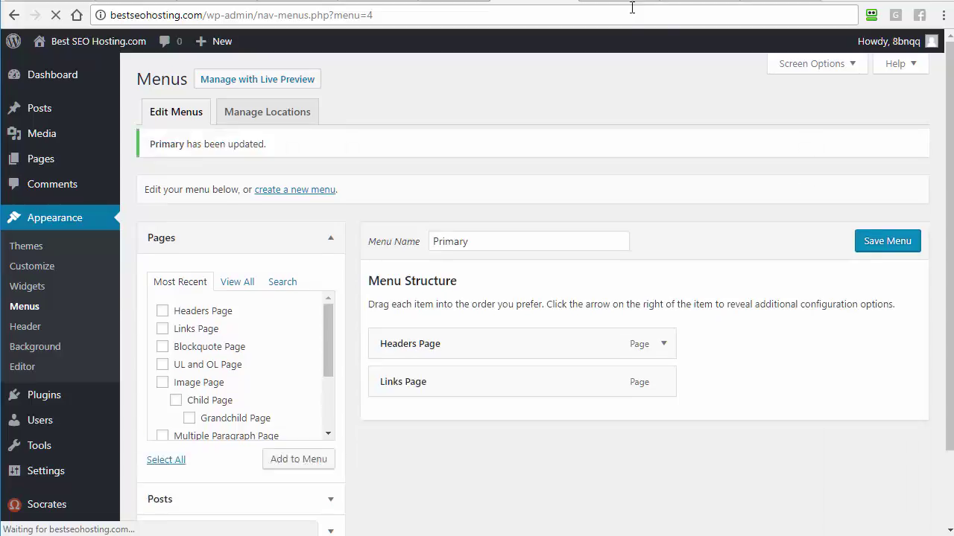
Reload the public Disclaimer page to check the header and menu, and return to the dashboard
left_click(596, 3)
left_click(55, 15)
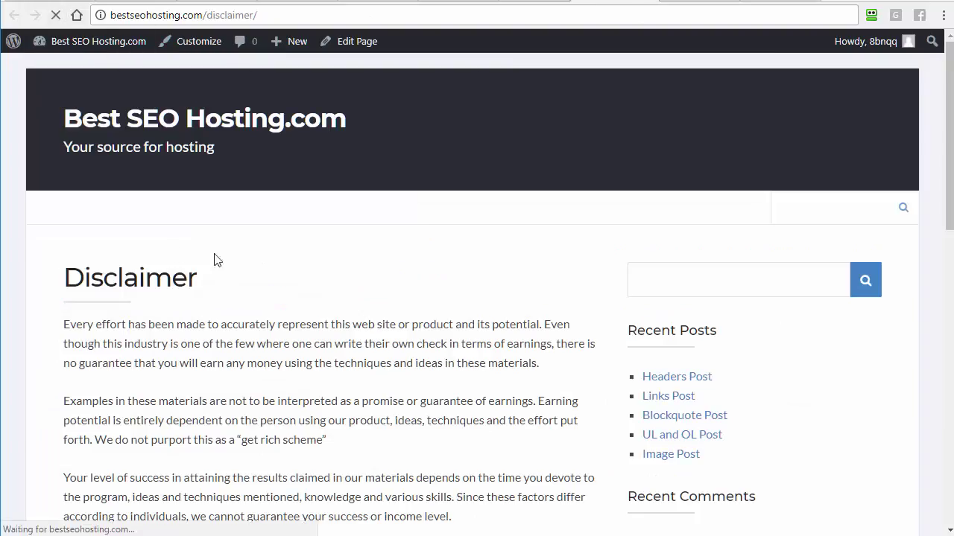
left_click(506, 3)
left_click(456, 3)
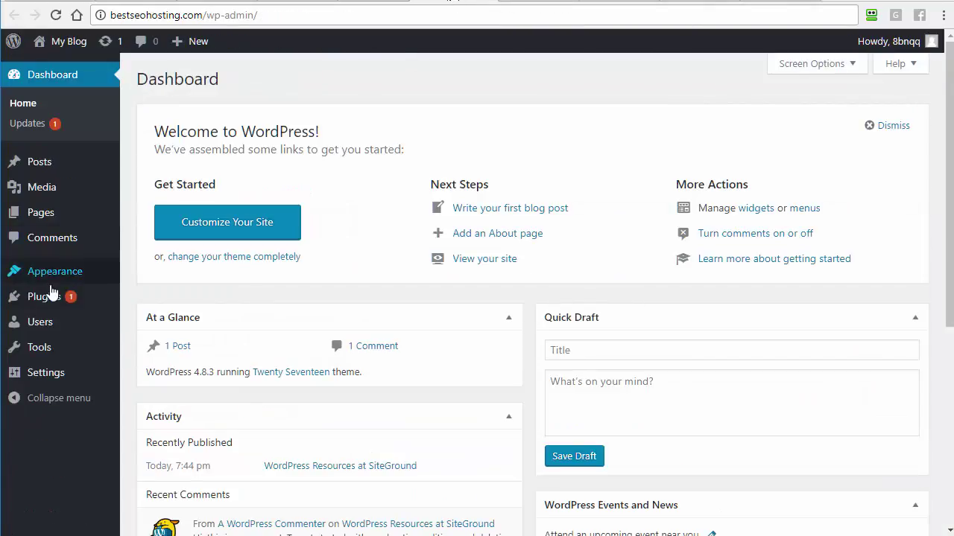
Look over the installed plugins, and browse the popular plugins available to add
left_click(28, 295)
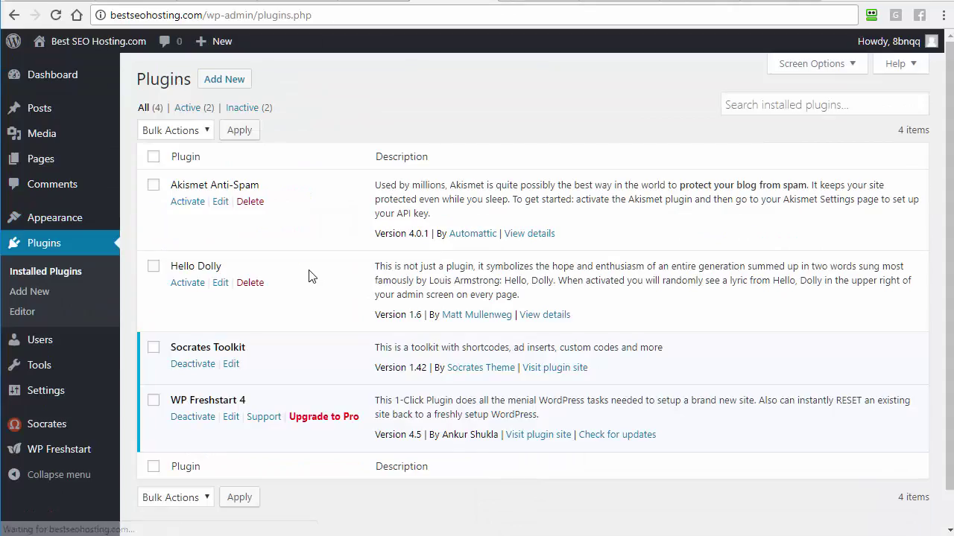
left_click(224, 79)
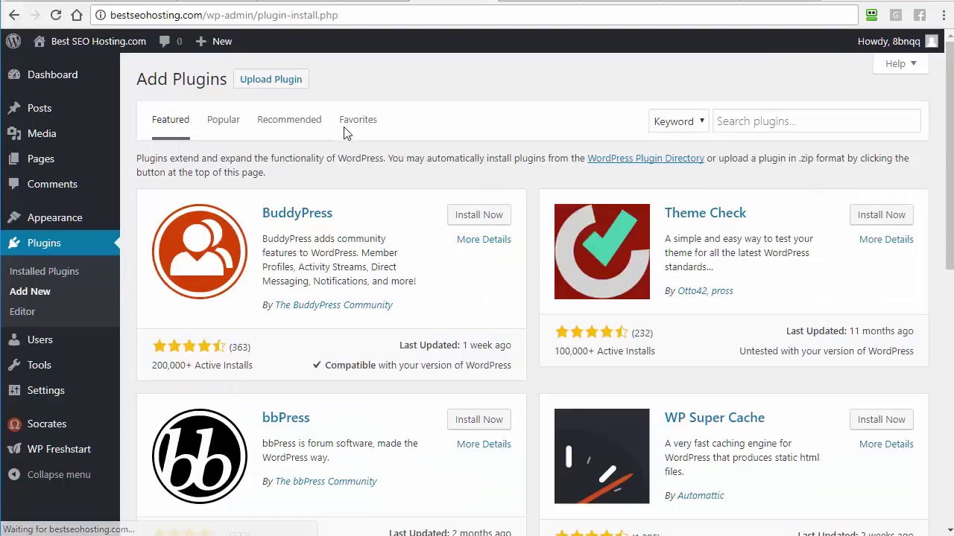
left_click(227, 125)
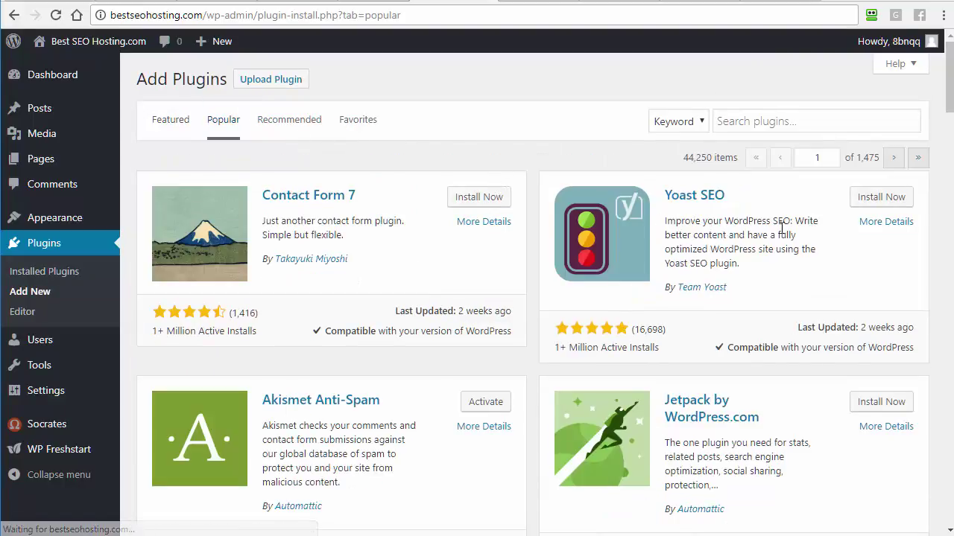
scroll(950, 281, "down", 15)
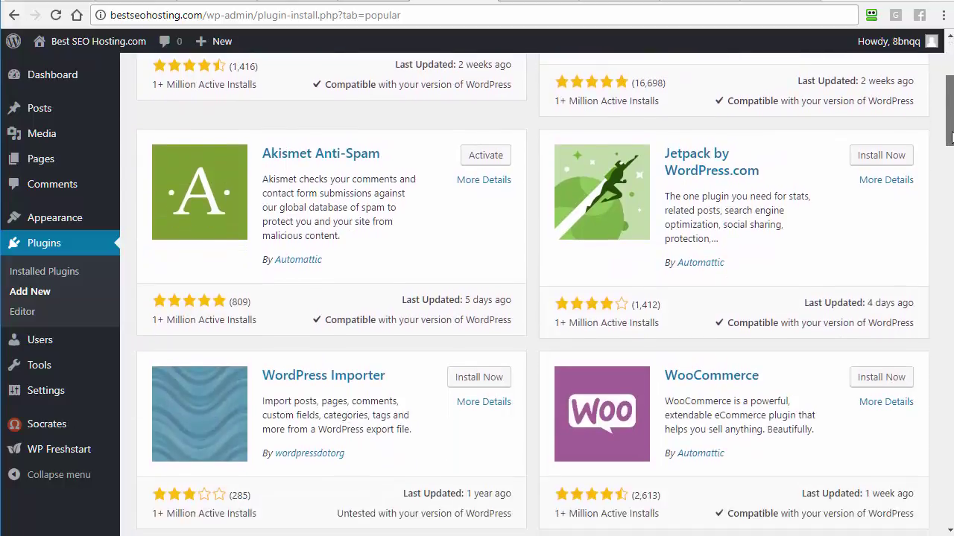
scroll(950, 281, "down", 5)
scroll(950, 281, "up", 20)
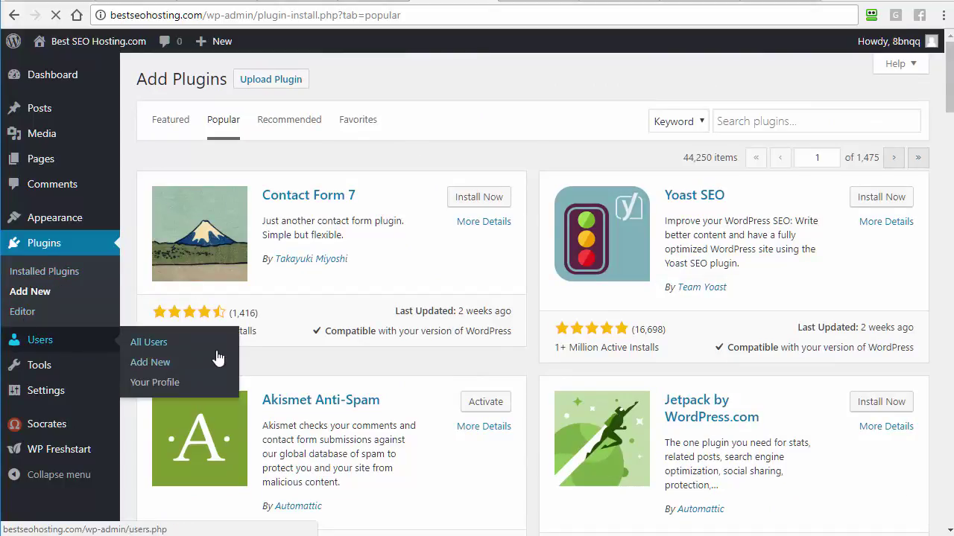
Look over the site's list of users and the available tools
left_click(212, 347)
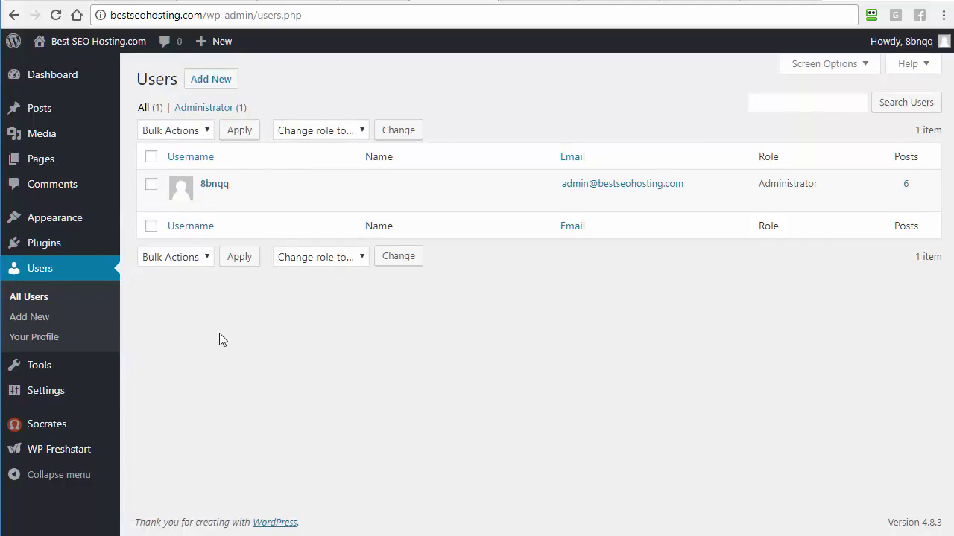
left_click(75, 368)
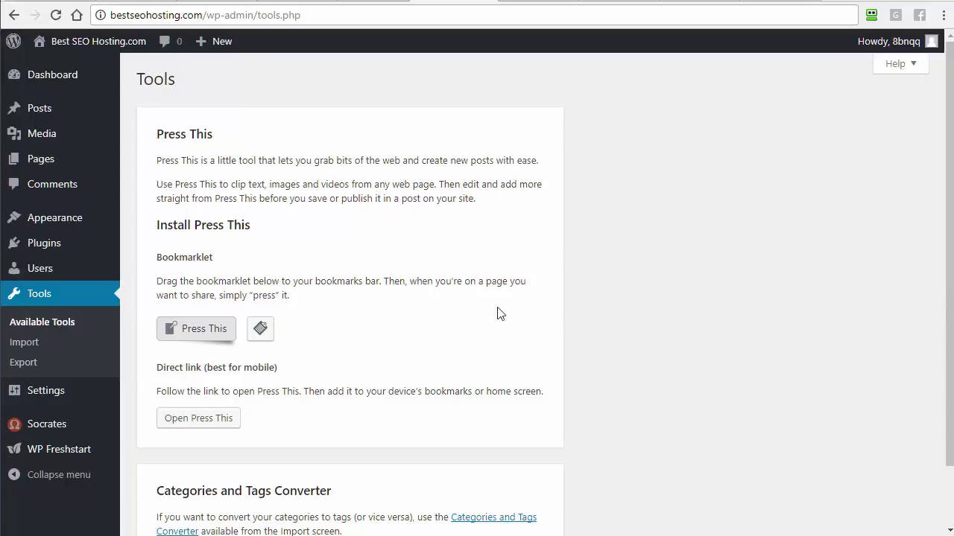
Examine the site's General settings and Writing settings
left_click(75, 395)
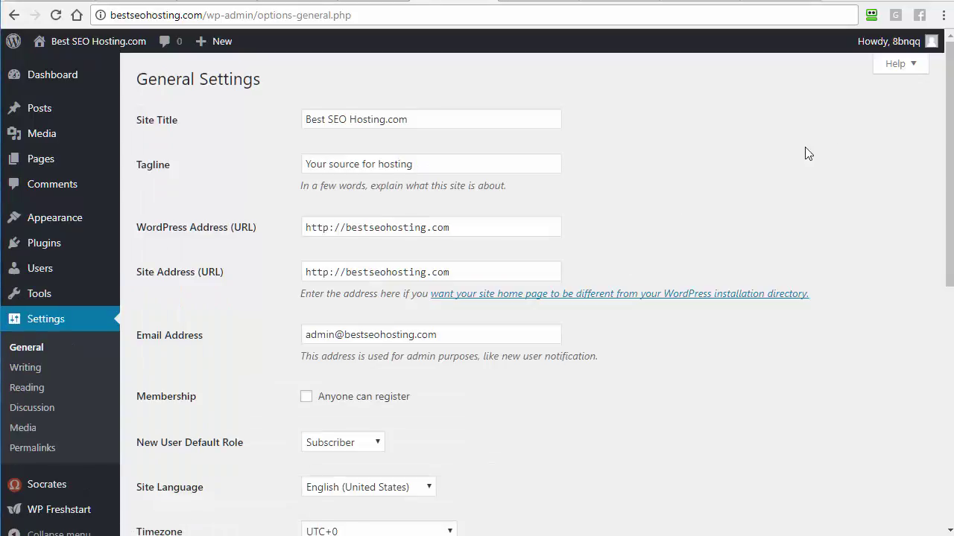
mouse_move(951, 110)
left_mouse_down()
mouse_move(949, 333)
mouse_move(950, 100)
left_mouse_up()
left_click(30, 368)
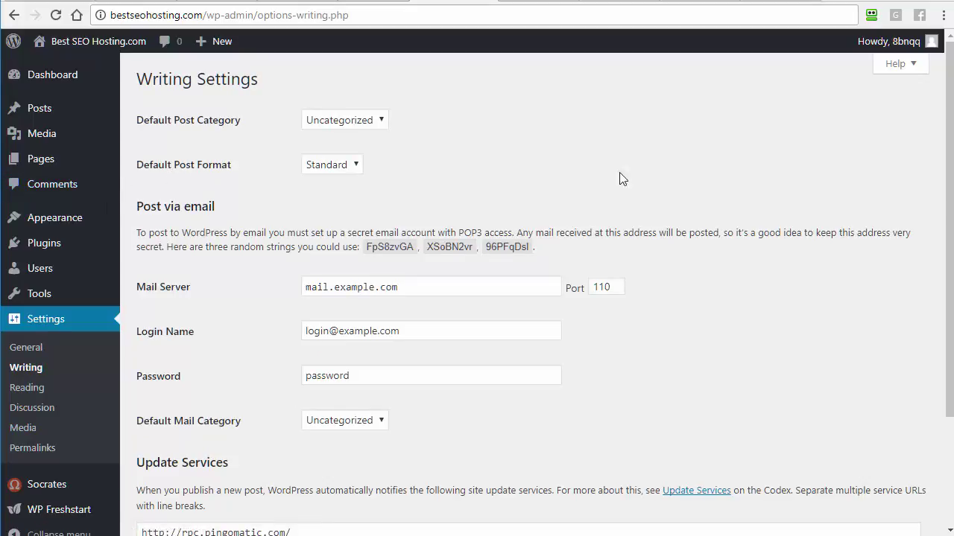
scroll(529, 382, "down", 3)
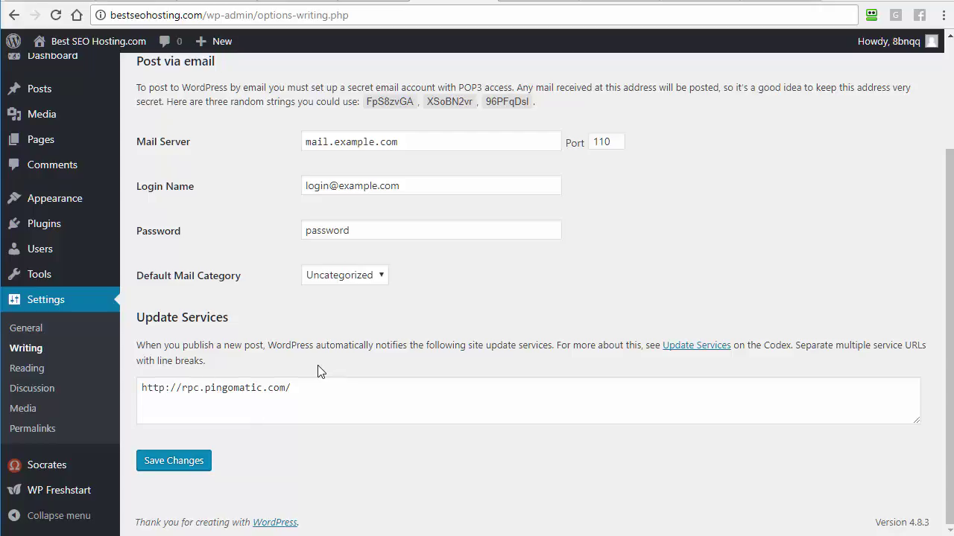
Set the front page to the static page About Us, save the reading settings, and view the public home page
left_click(34, 368)
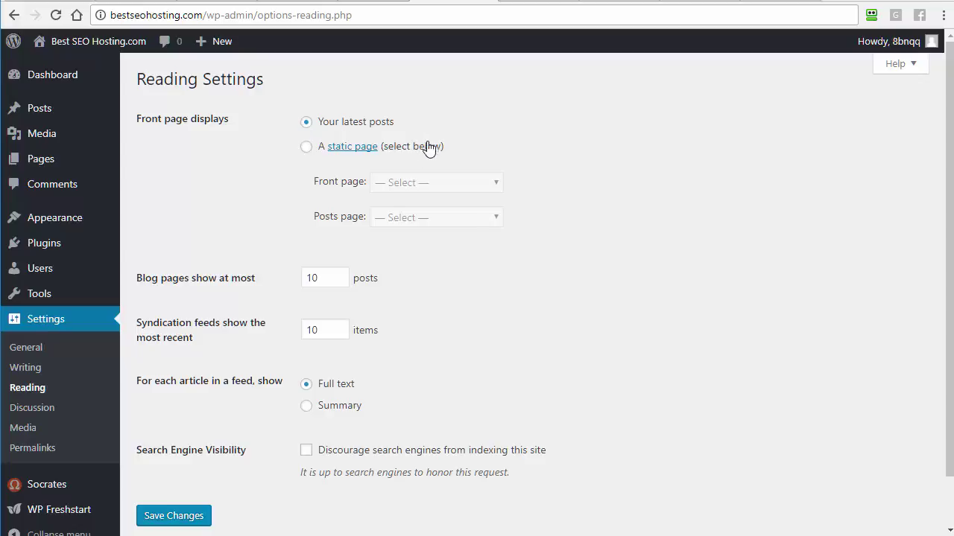
left_click(308, 148)
left_click(451, 190)
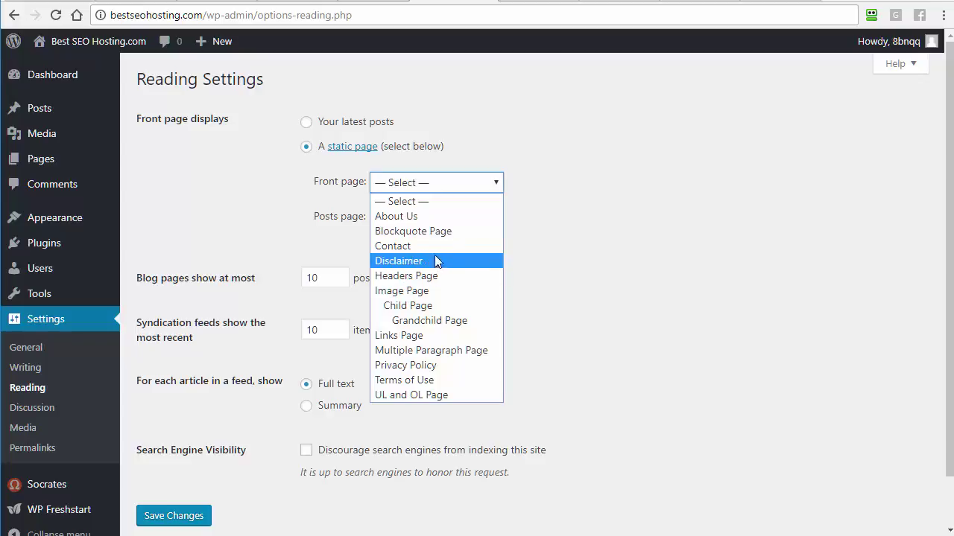
left_click(426, 217)
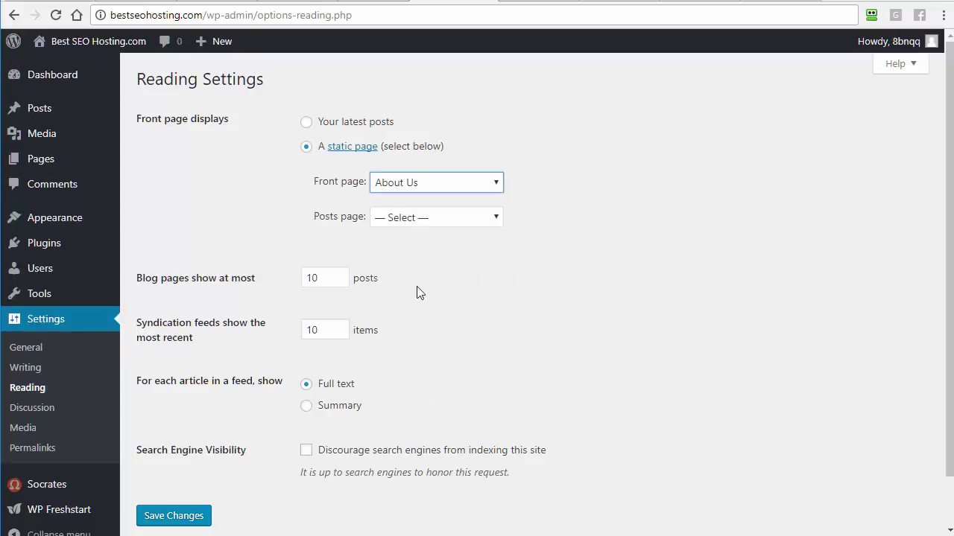
left_click(170, 514)
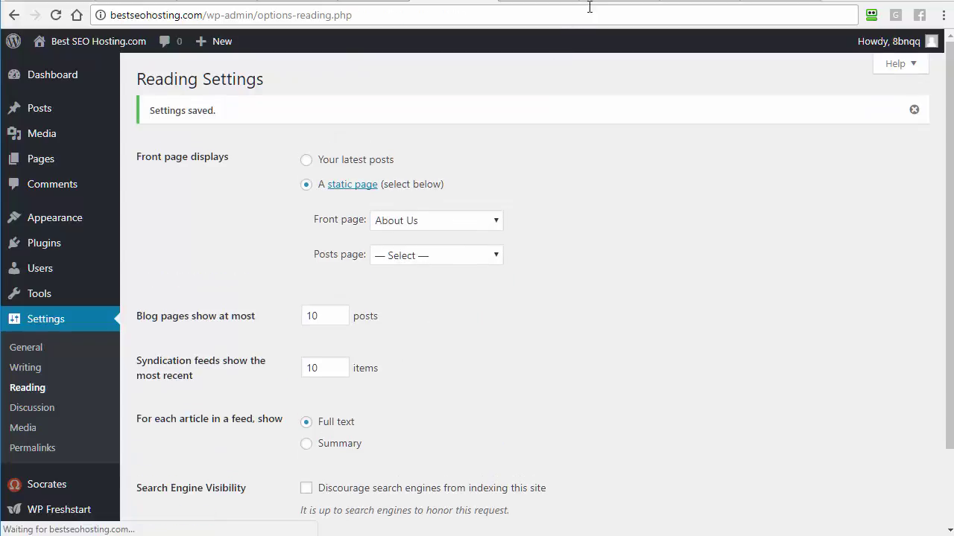
left_click(589, 4)
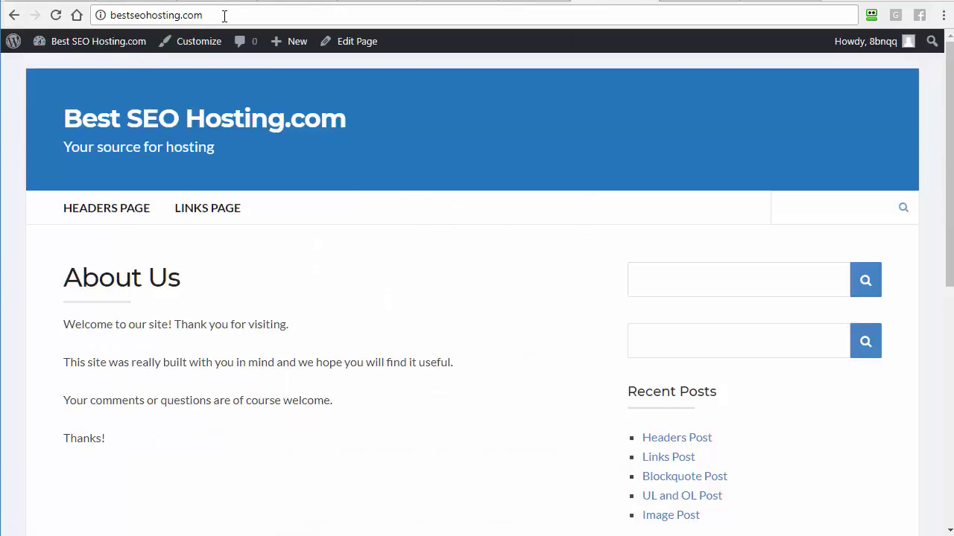
Switch the front page display to the latest posts, and limit blog pages to 5 posts in the reading settings
left_click(451, 5)
left_click(306, 161)
left_click_drag(319, 315, 291, 319)
type("5")
left_click(470, 370)
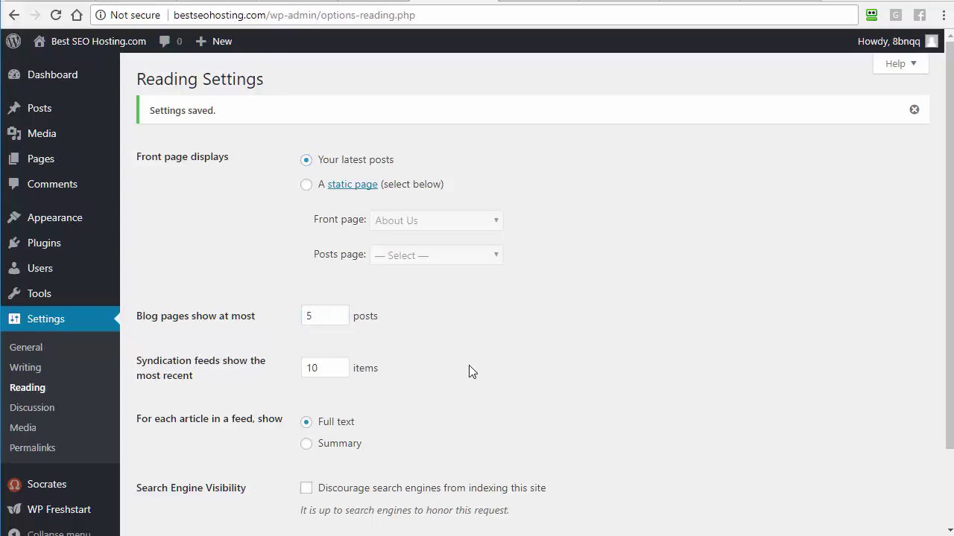
Show feed articles as summaries, discourage search engines from indexing the site, and save the reading settings
left_click_drag(949, 335, 948, 406)
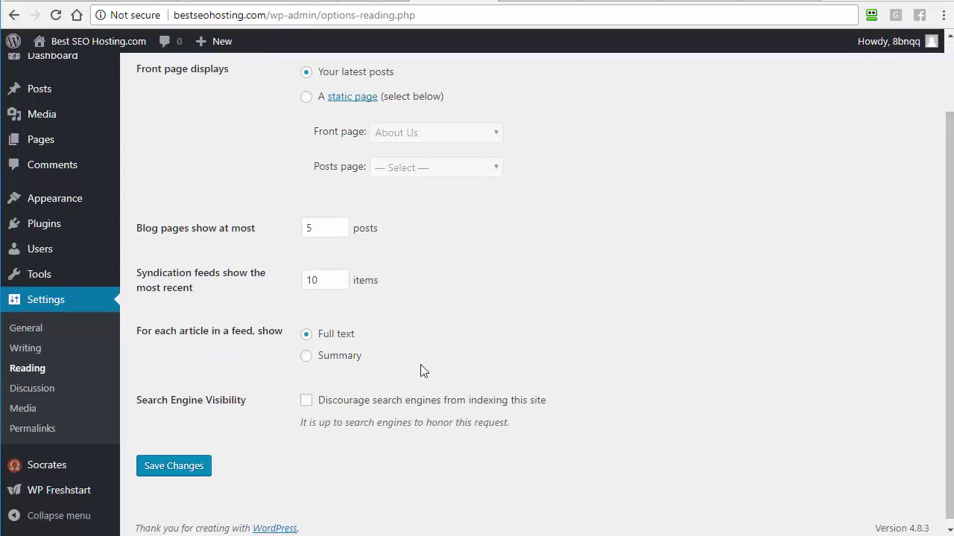
left_click(308, 358)
left_click(305, 403)
left_click(195, 472)
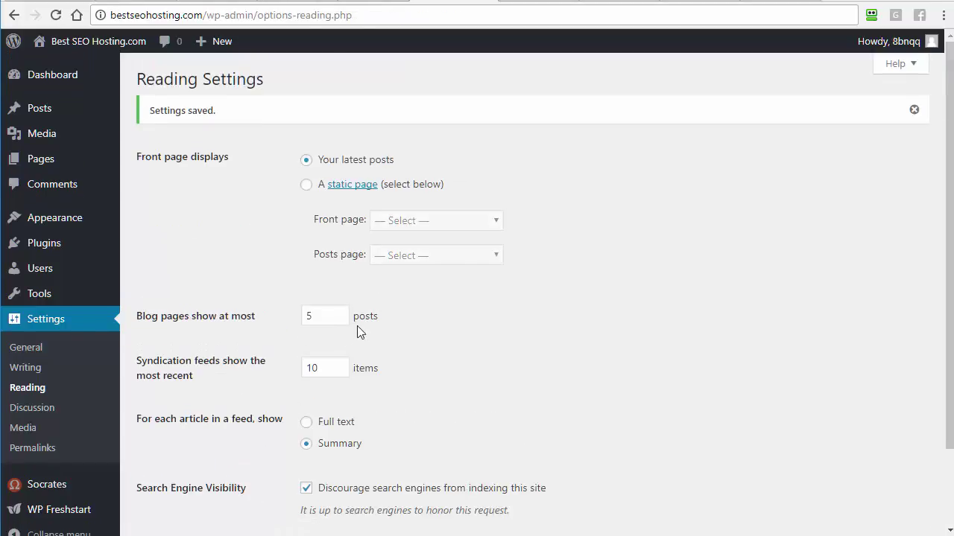
left_click_drag(943, 191, 940, 277)
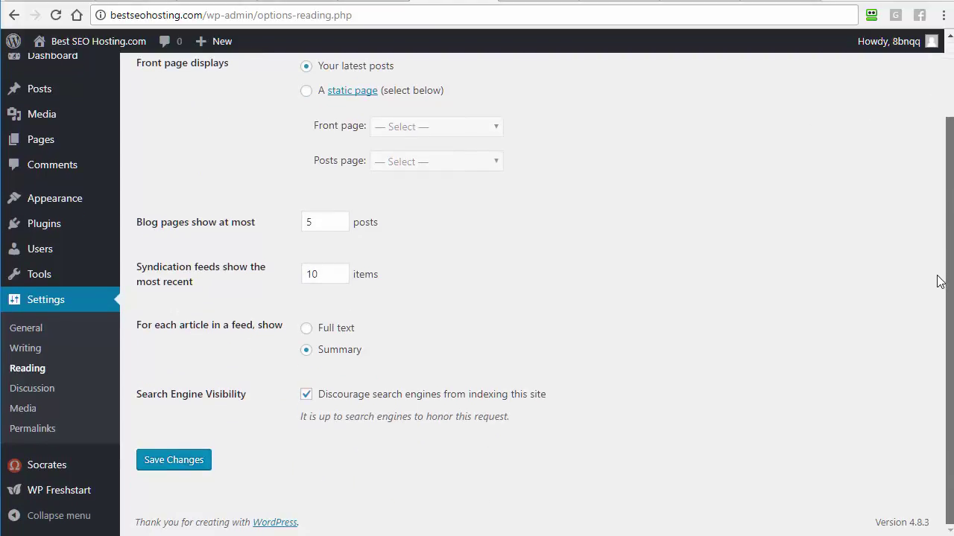
Look over the Discussion settings and the Media settings
left_click(32, 388)
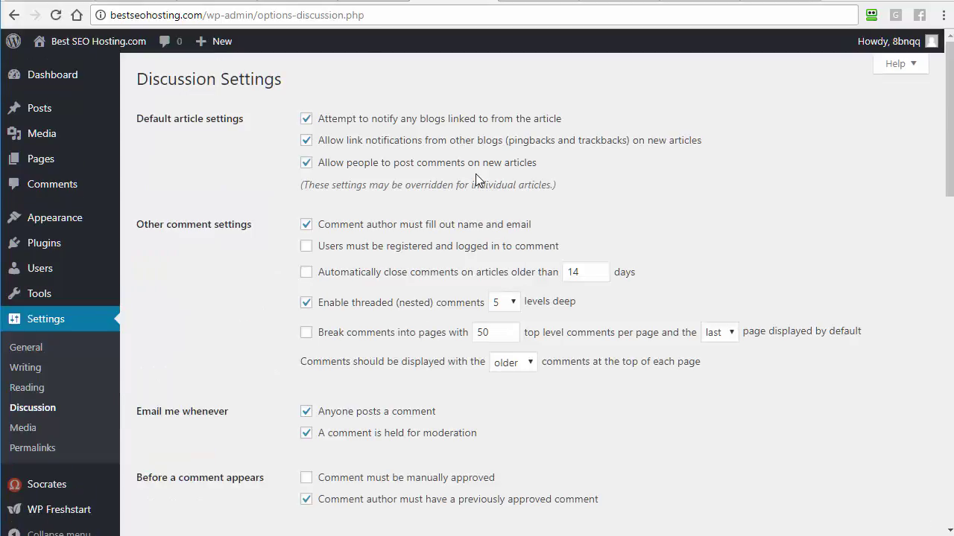
scroll(170, 457, "down", 10)
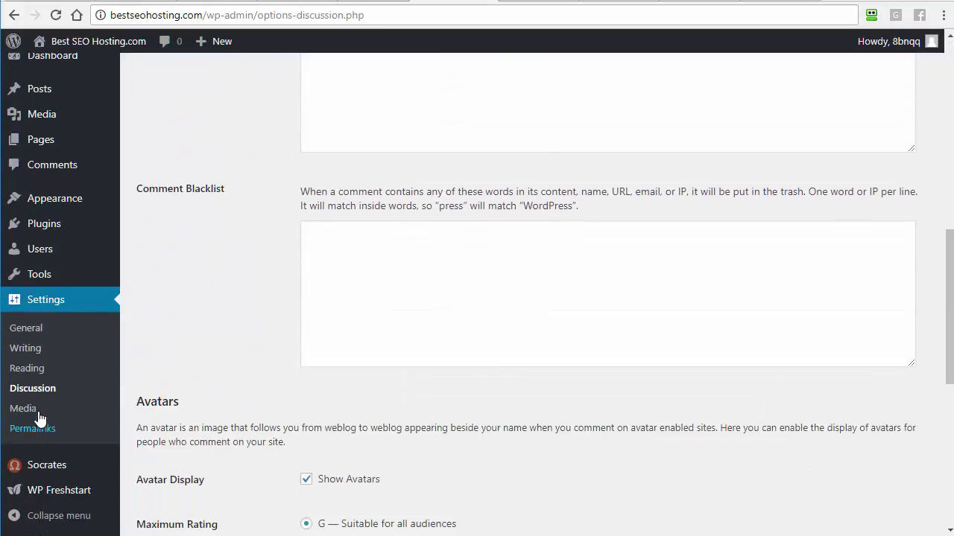
left_click(38, 413)
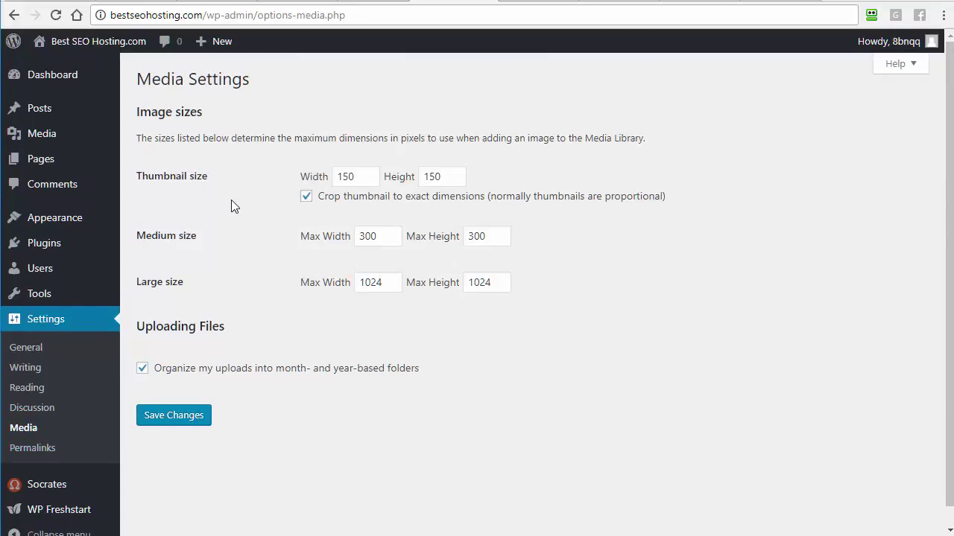
Select Post name as the site's permalink structure
left_click(37, 449)
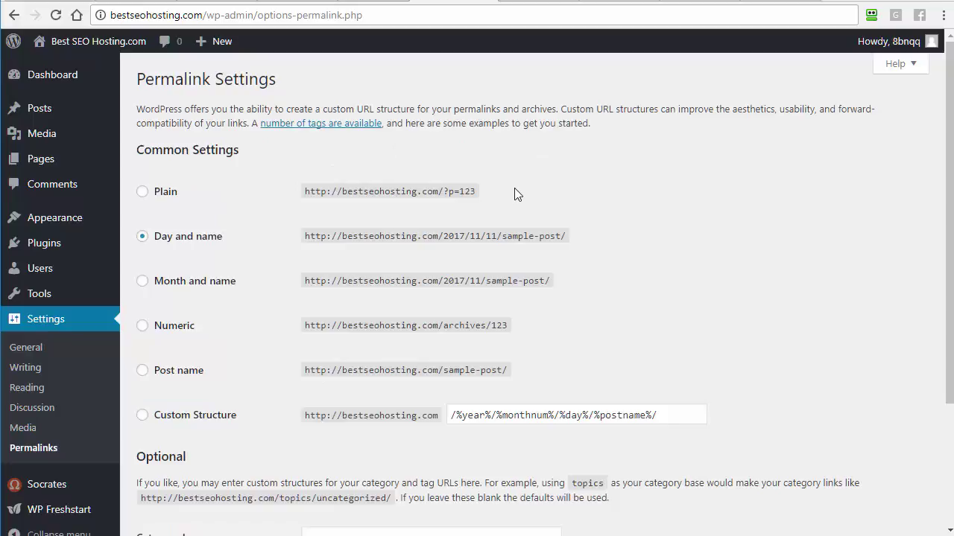
left_click(142, 371)
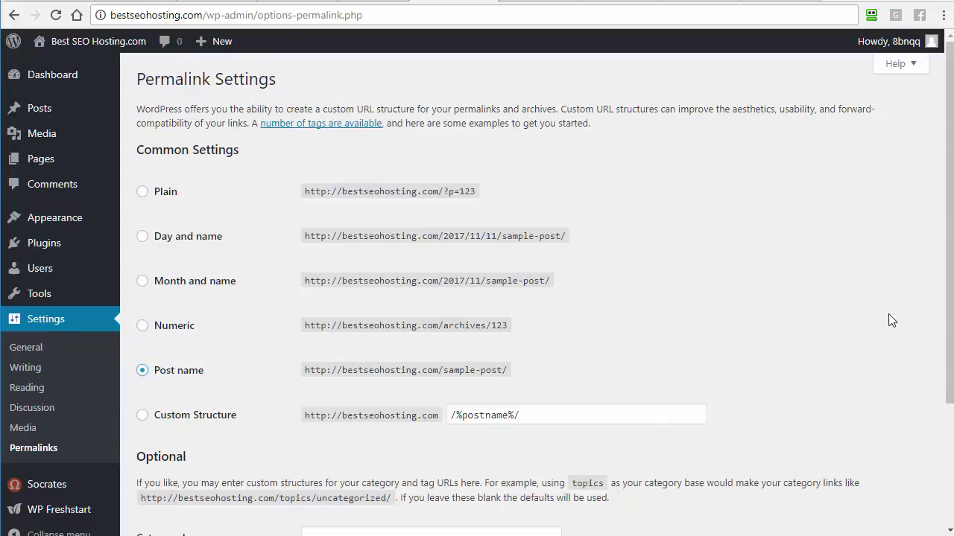
left_click_drag(950, 278, 950, 358)
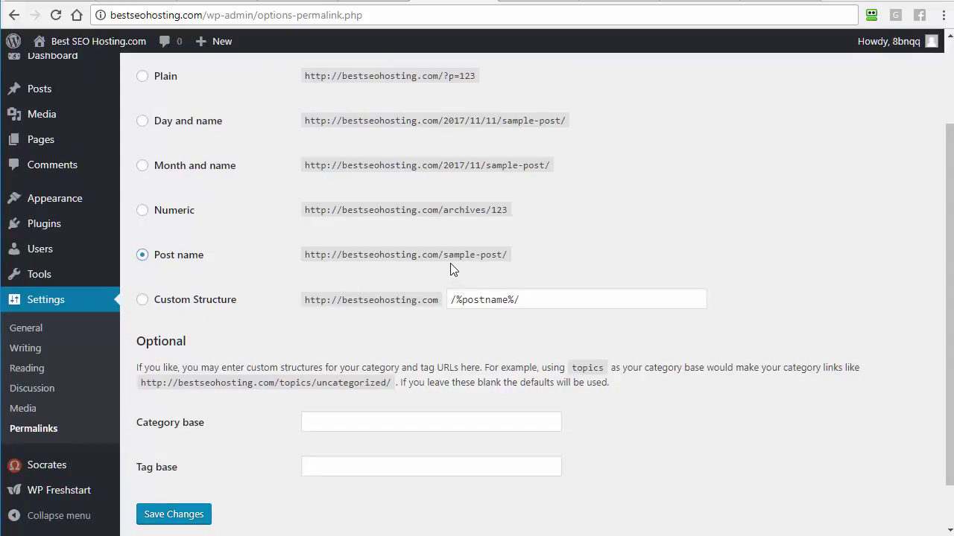
Compare the sample-post part of the example URLs for the Month and name and Post name structures
left_click_drag(443, 165, 579, 196)
left_click(579, 196)
left_click_drag(444, 255, 517, 255)
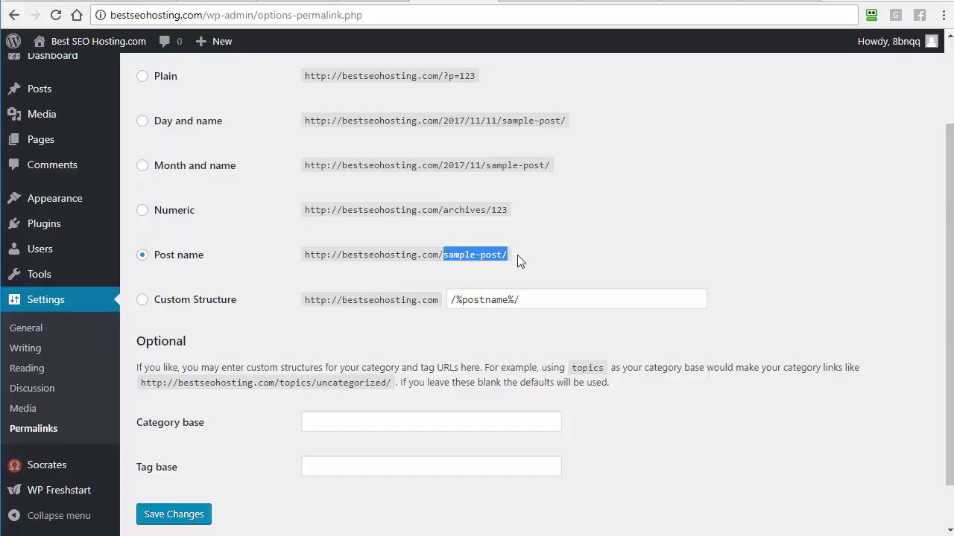
left_click(490, 170)
left_click_drag(489, 170, 567, 175)
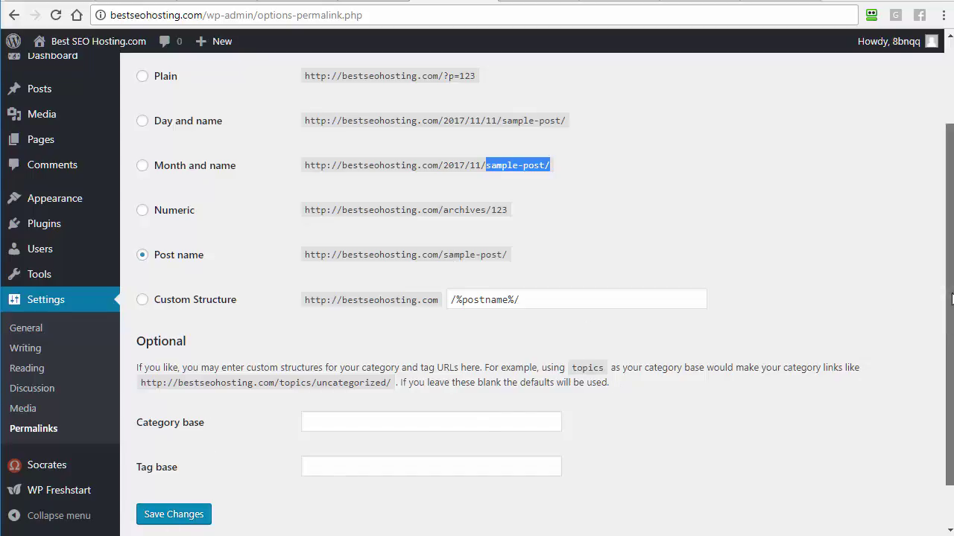
scroll(949, 305, "up", 2)
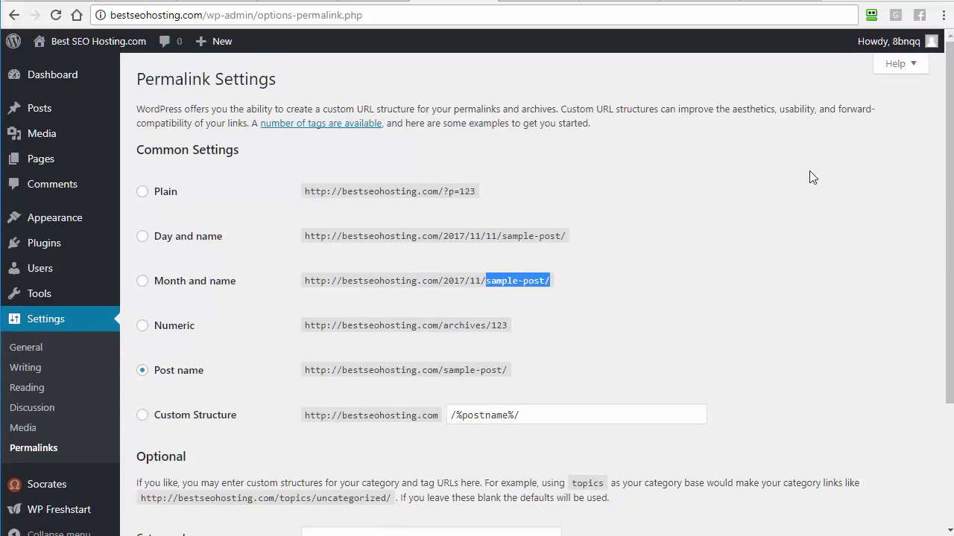